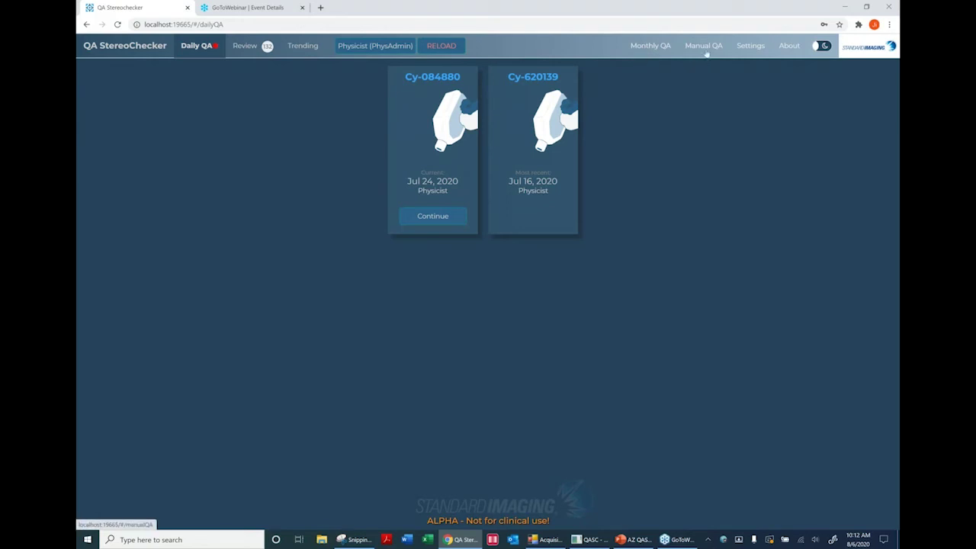
In the machine settings, disable the Accuray Picket Fence daily test for Cy-084880 and enable it again.
left_click(750, 47)
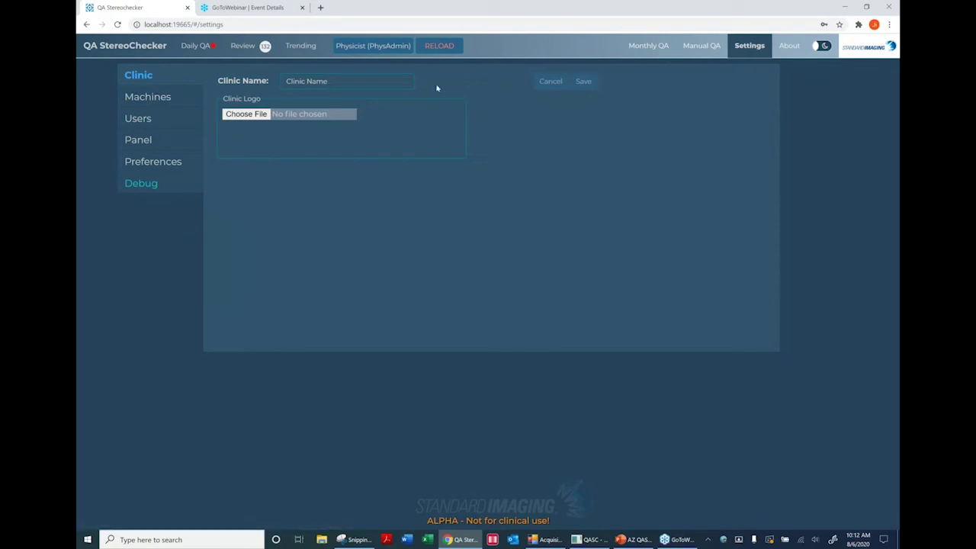
left_click(156, 100)
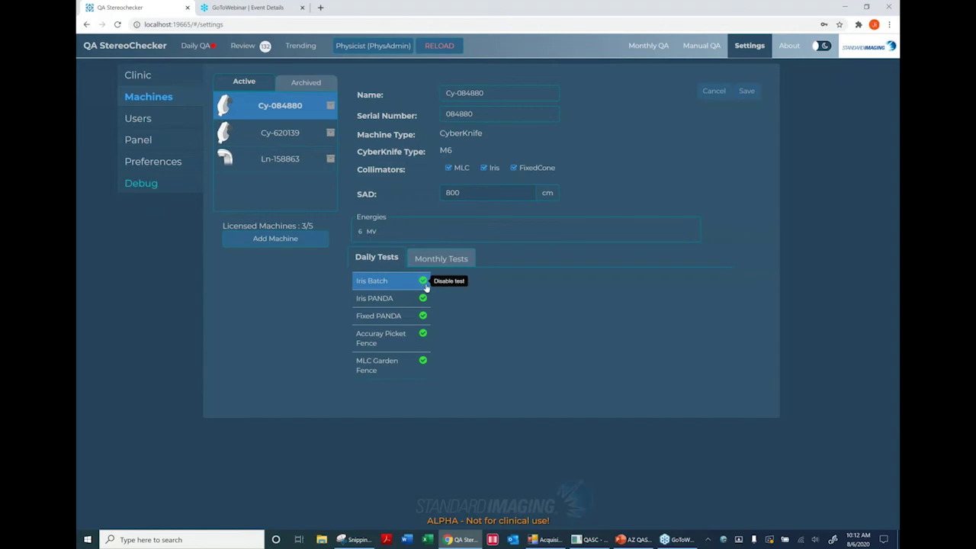
left_click(423, 336)
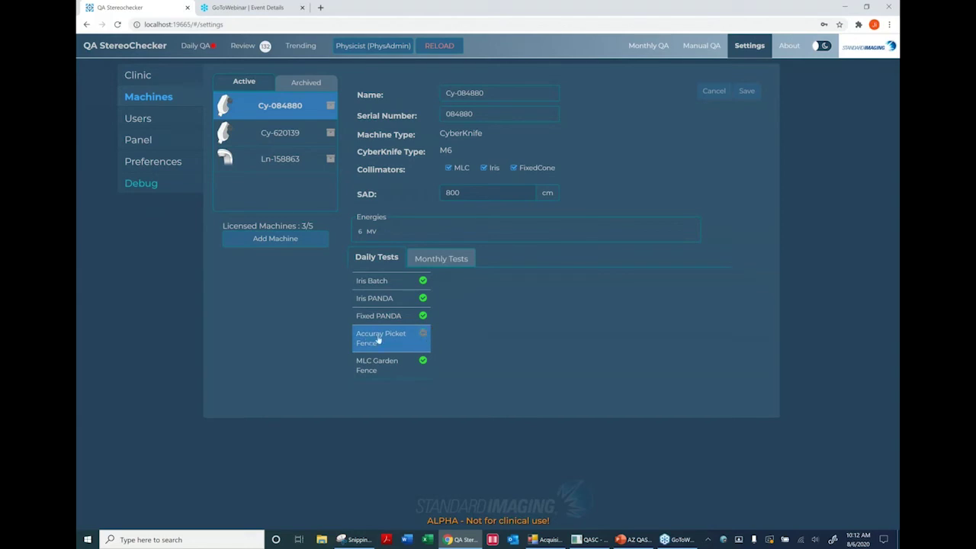
left_click(421, 334)
Examine the Iris Batch daily test's alert and error thresholds and try to open its baseline for editing.
left_click(364, 282)
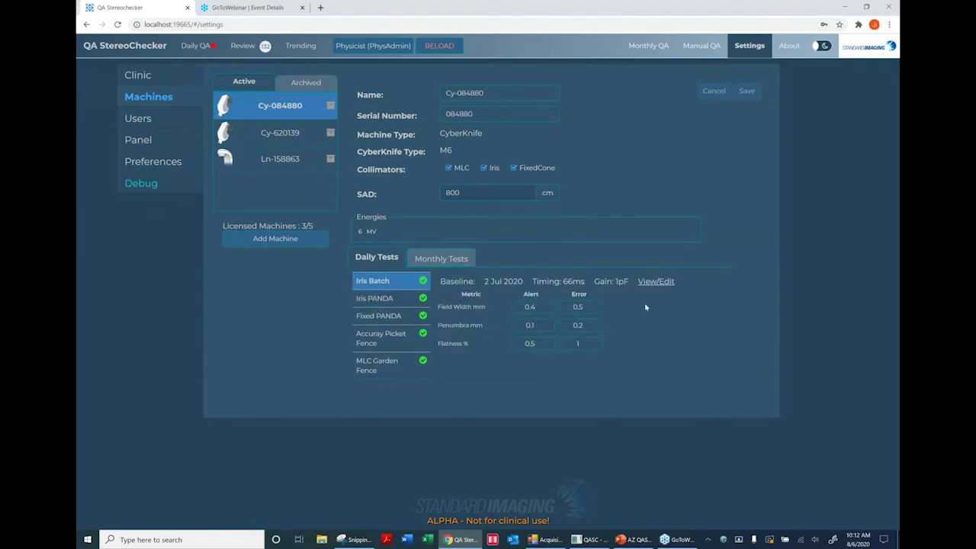
left_click(654, 282)
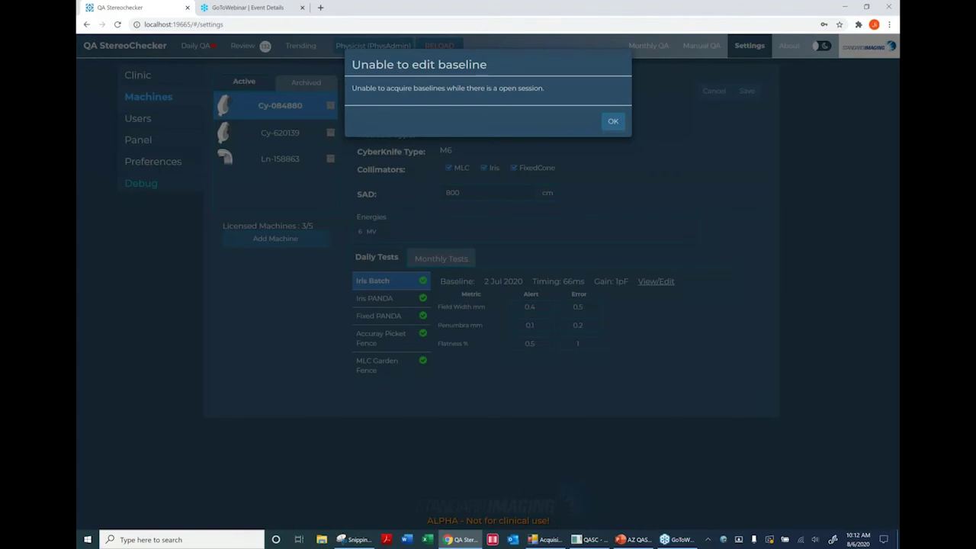
left_click(613, 121)
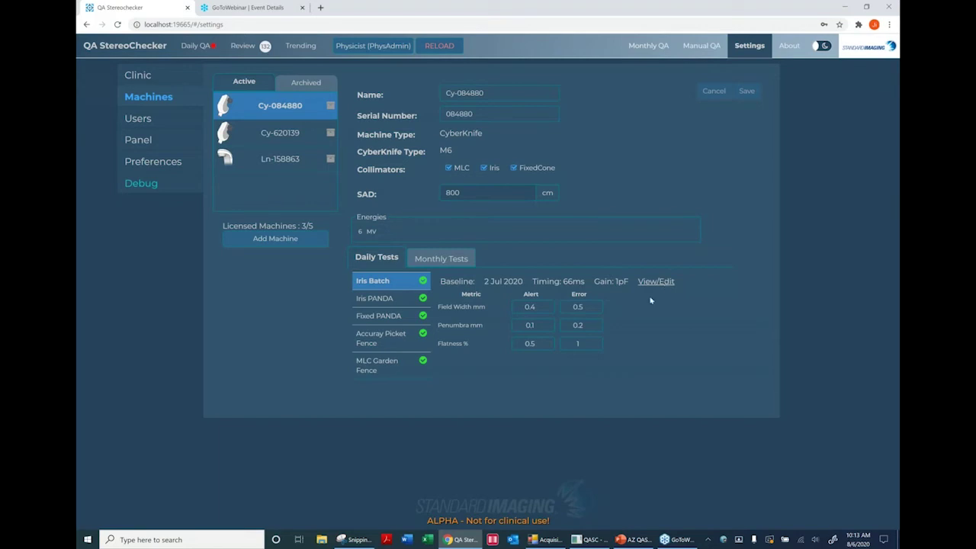
Start a new monthly single field analysis with the MLC collimator for Cy-084880, and discard it.
left_click(429, 260)
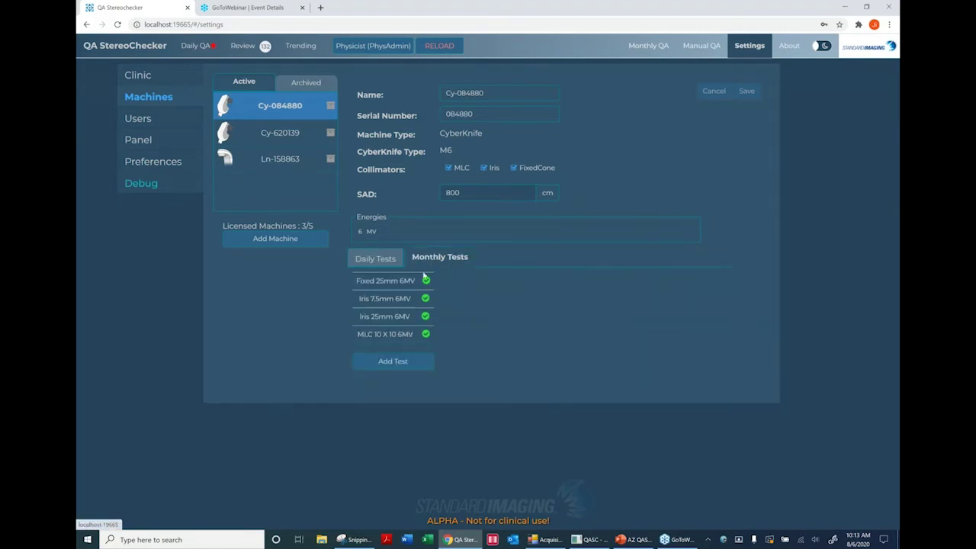
left_click(397, 358)
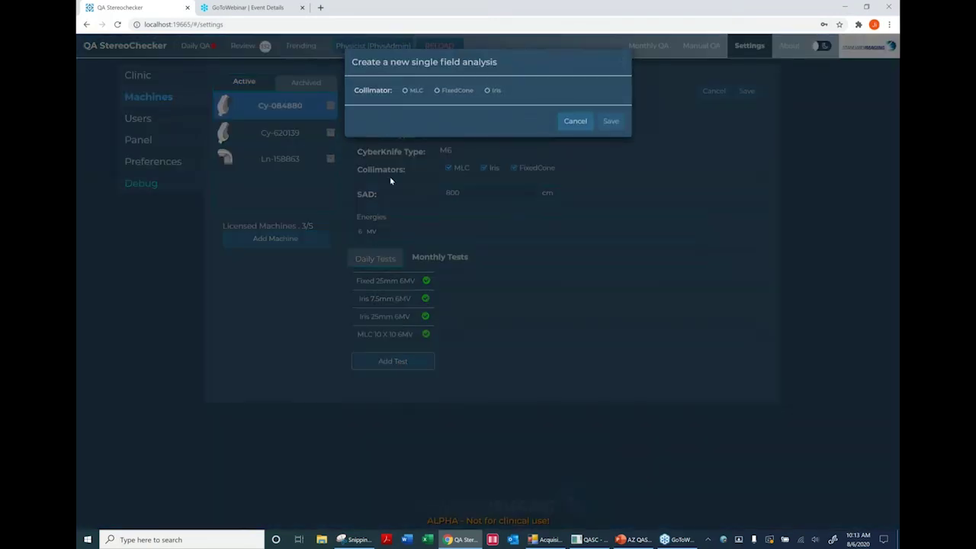
left_click(405, 91)
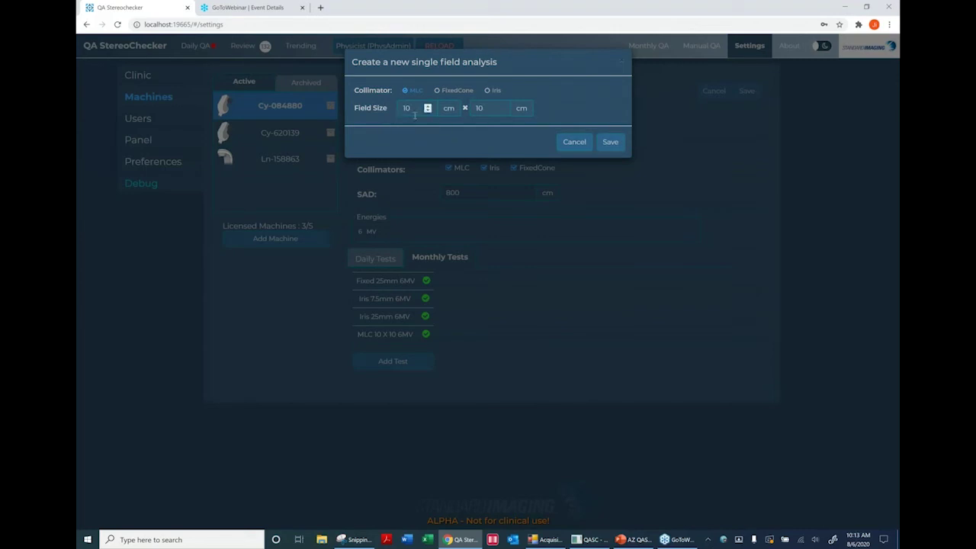
left_click(574, 144)
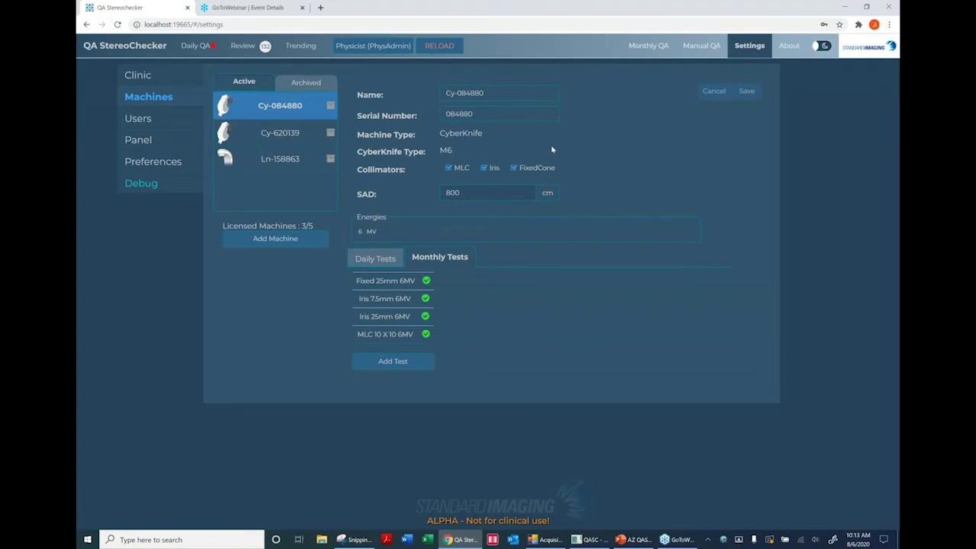
Open a blank new-user form in the user settings and view the roles it offers.
left_click(150, 122)
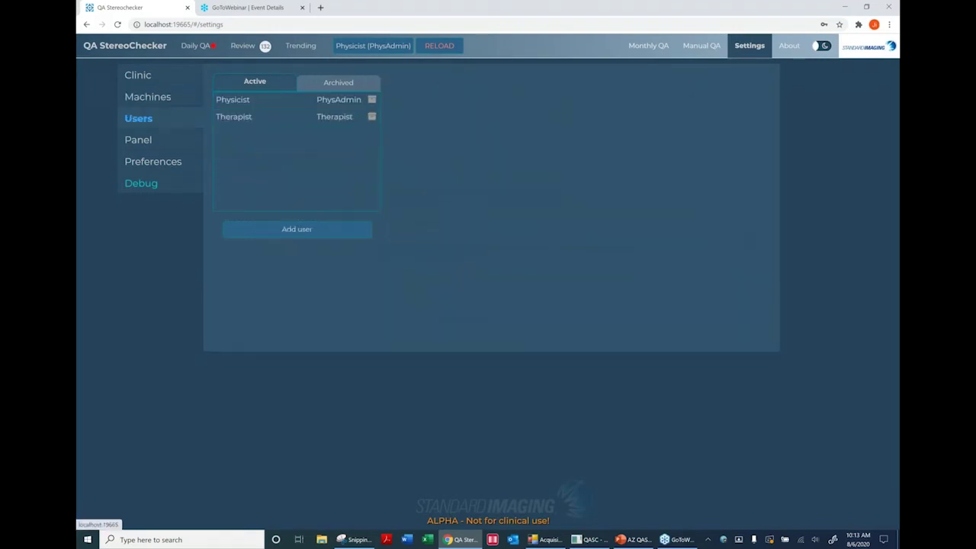
left_click(294, 231)
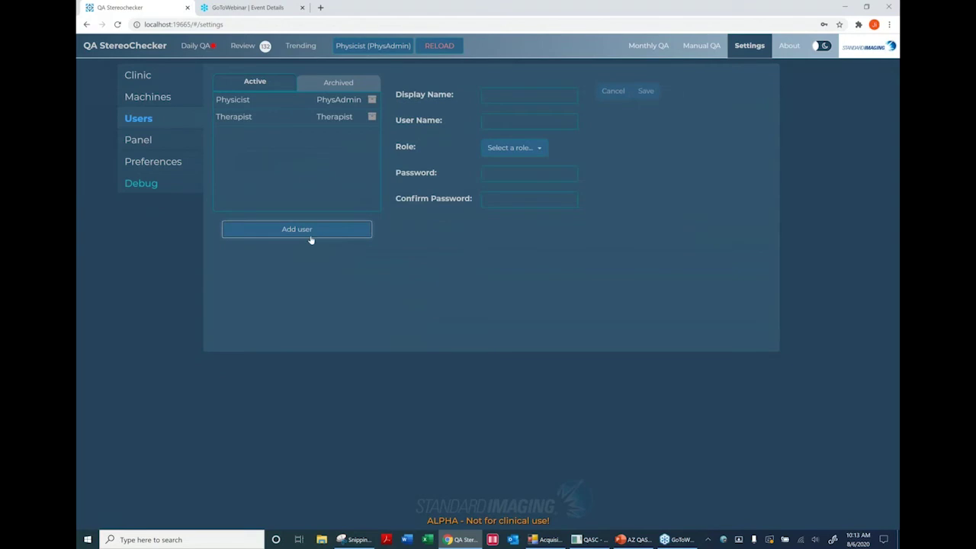
left_click(540, 148)
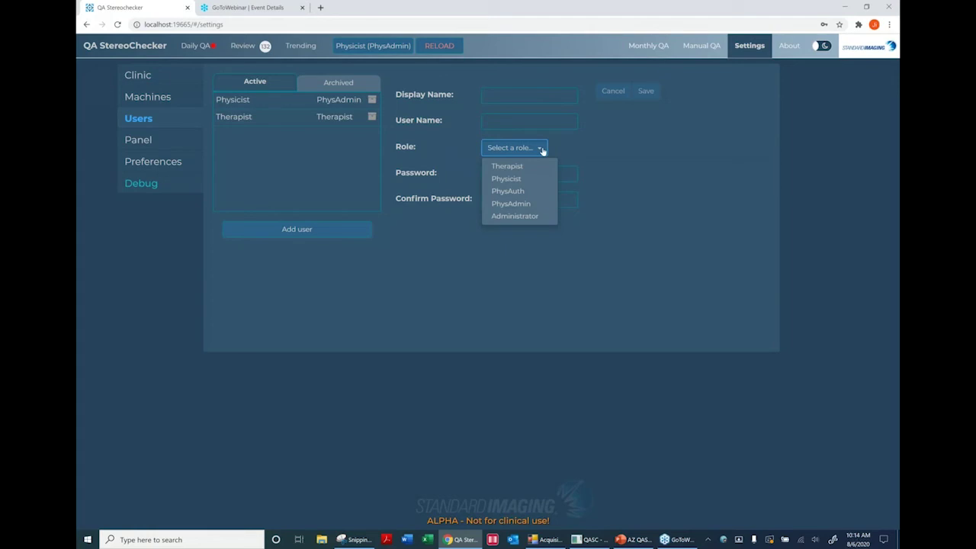
Look through the panel calibration settings and the idle timeout preference.
left_click(138, 141)
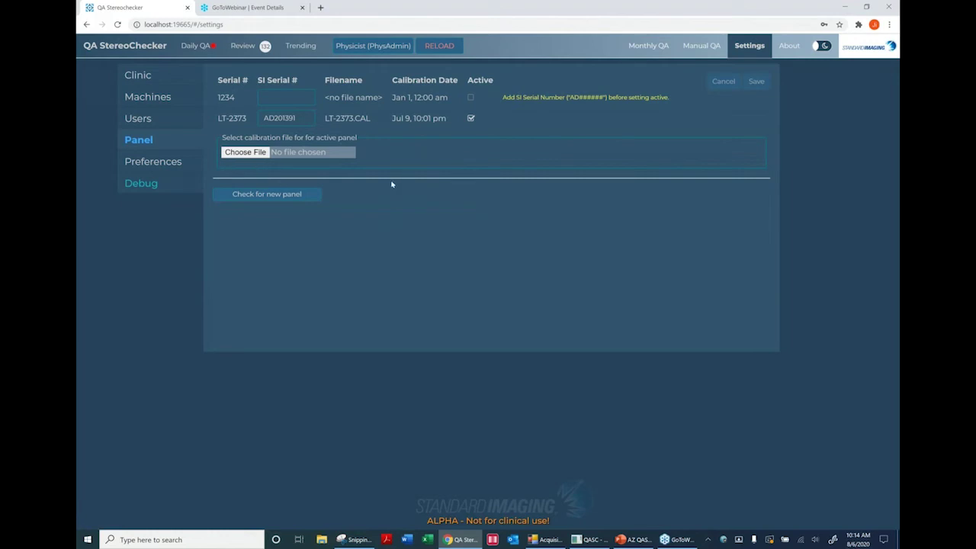
left_click(163, 166)
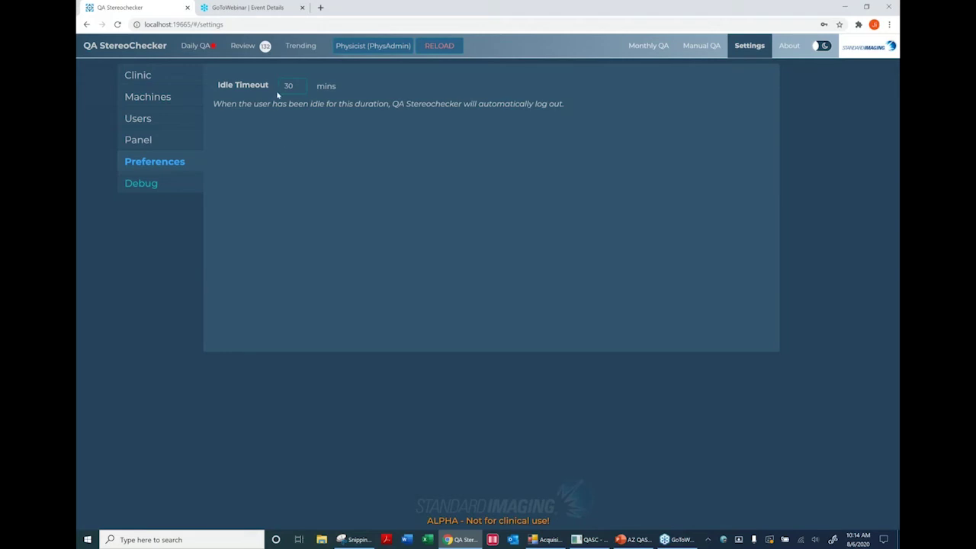
Continue the daily QA session of Cy-084880, running the Iris PANDA test and showing its difference image.
left_click(196, 47)
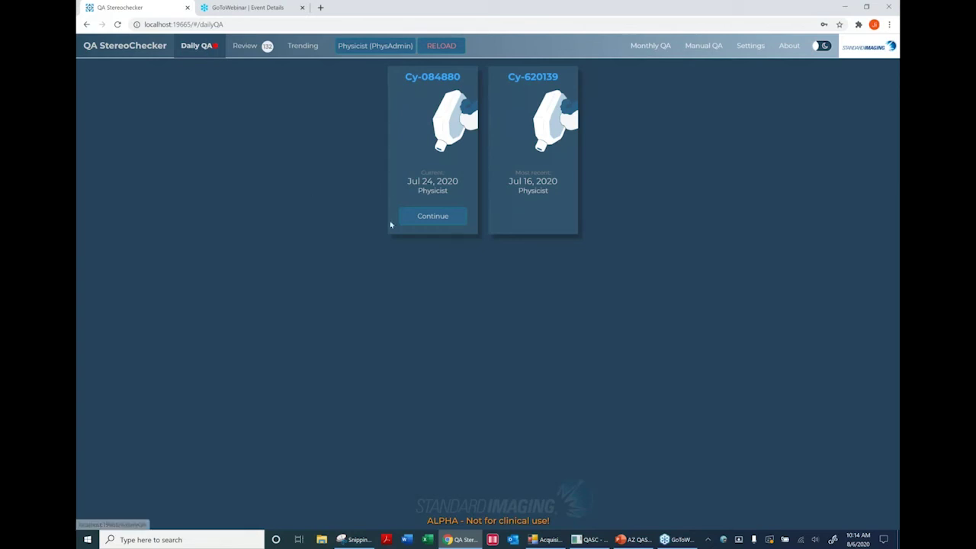
left_click(432, 219)
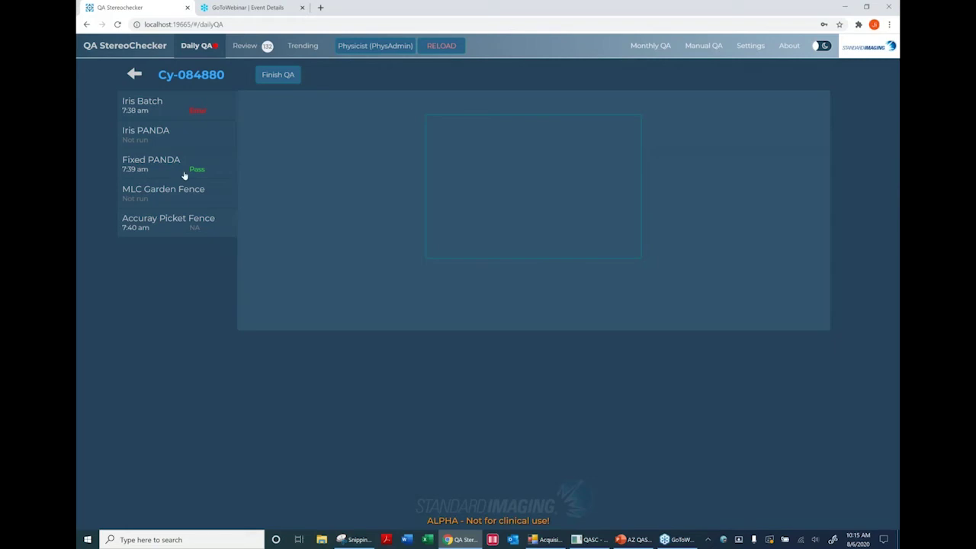
left_click(139, 136)
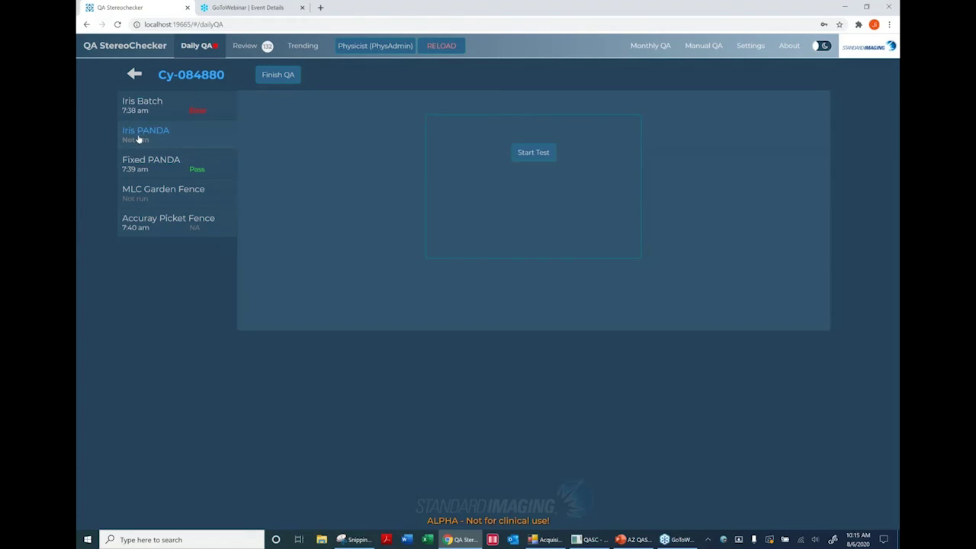
left_click(524, 156)
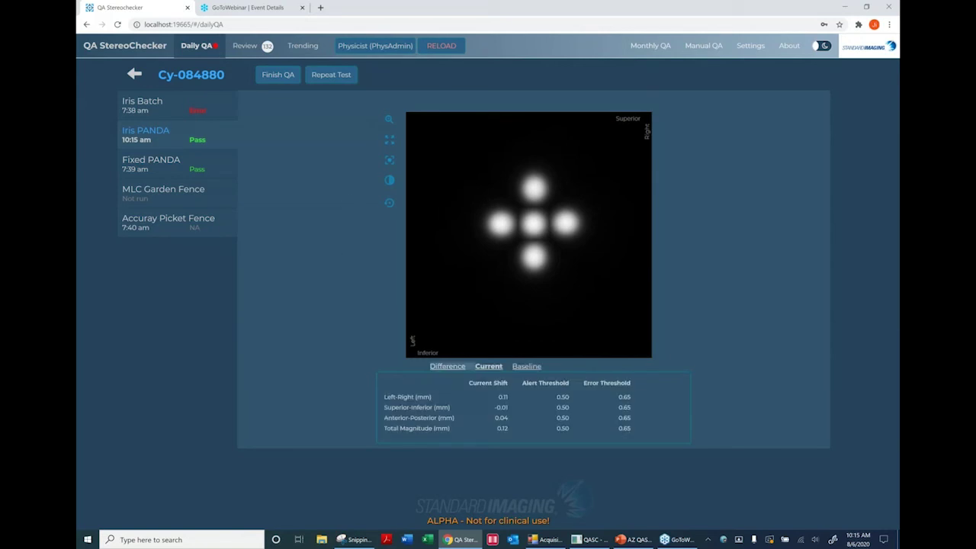
left_click(451, 368)
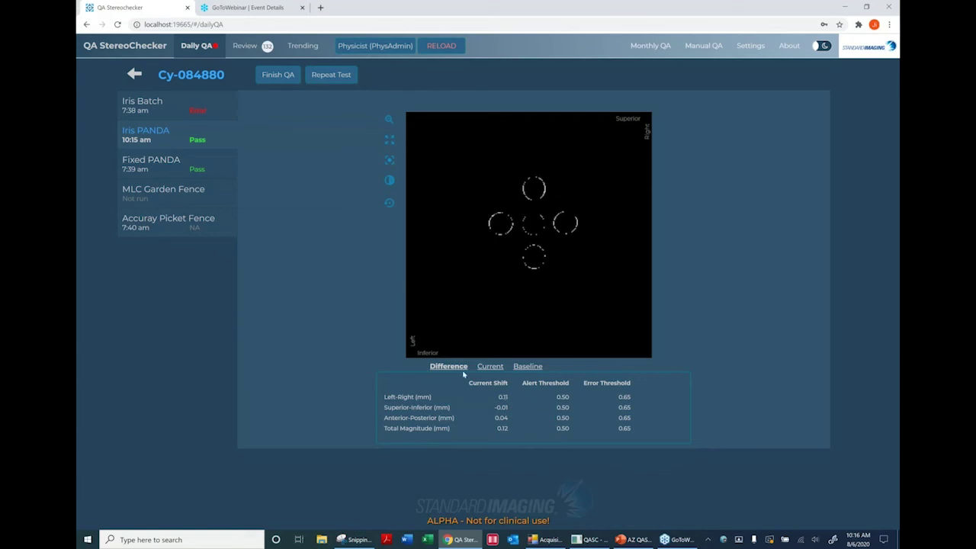
Examine the Iris Batch results for the 12.5 and 5 field sizes, enlarging the image of the 5 field.
left_click(143, 112)
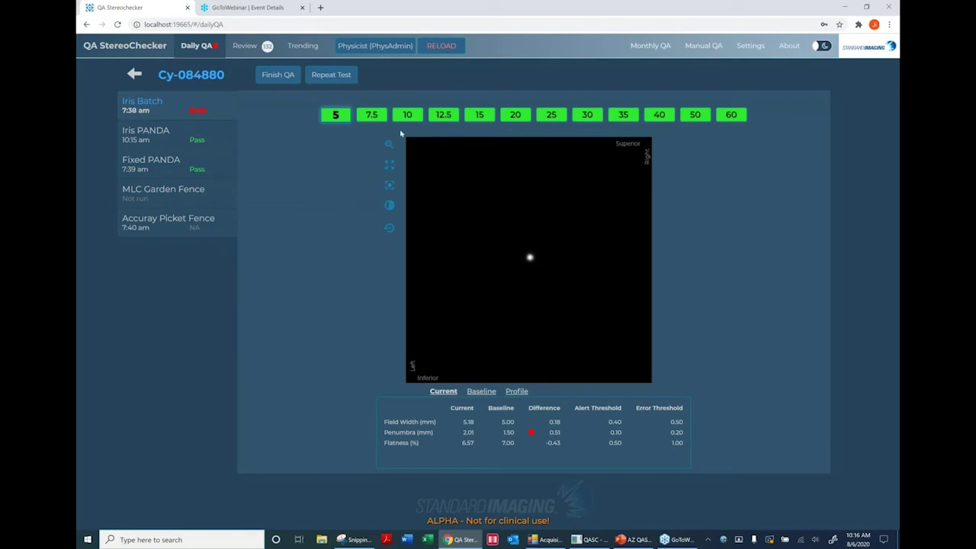
left_click(445, 117)
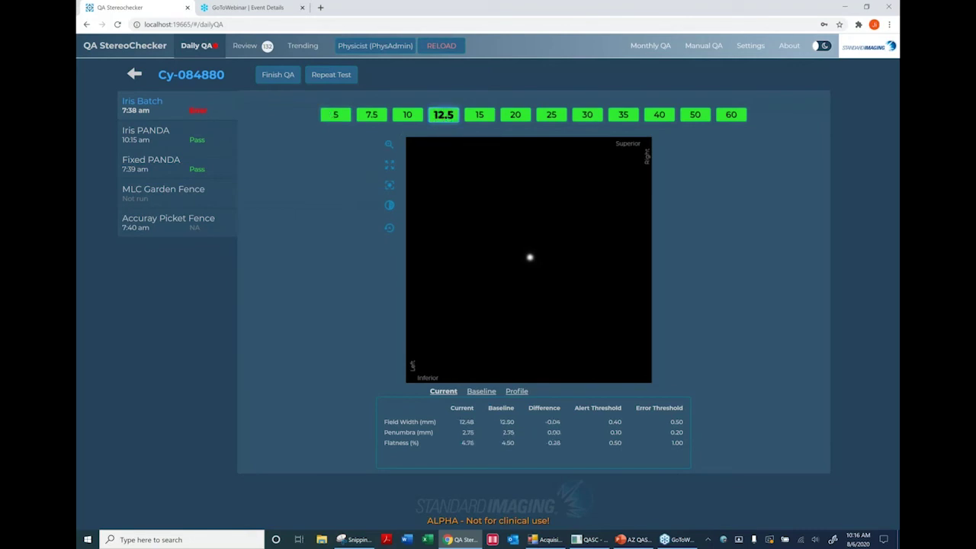
left_click(343, 116)
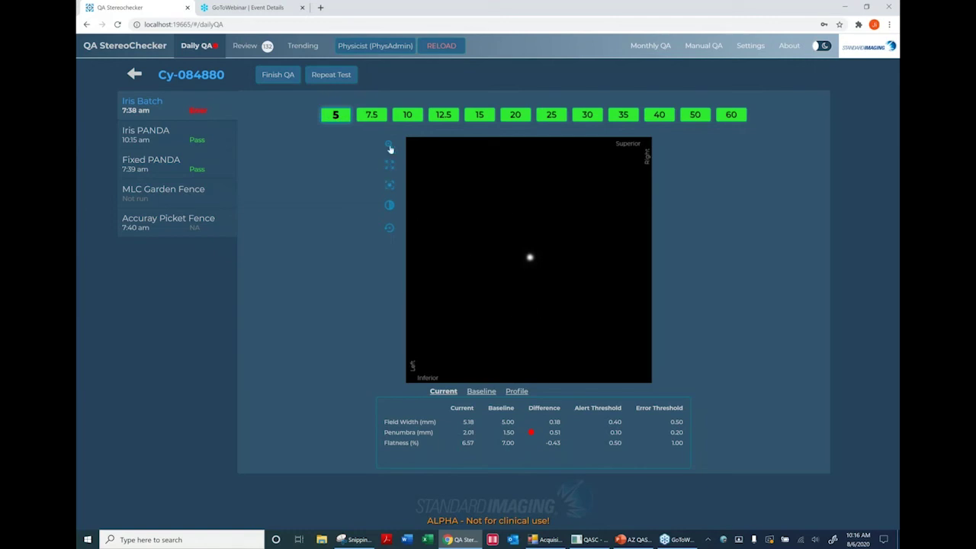
left_click_drag(494, 241, 566, 306)
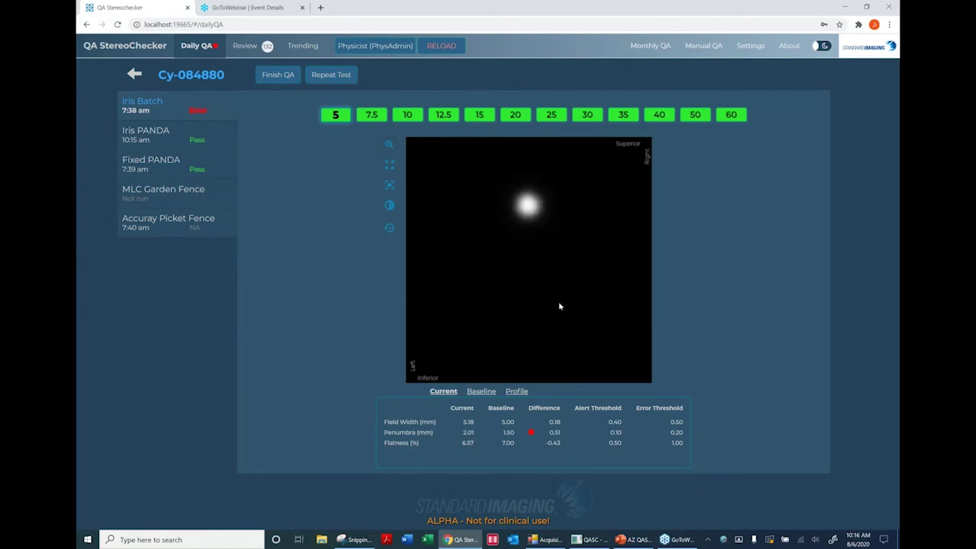
Show the radial profile of the Iris Batch 25 field and switch the interface to the light theme.
left_click(558, 117)
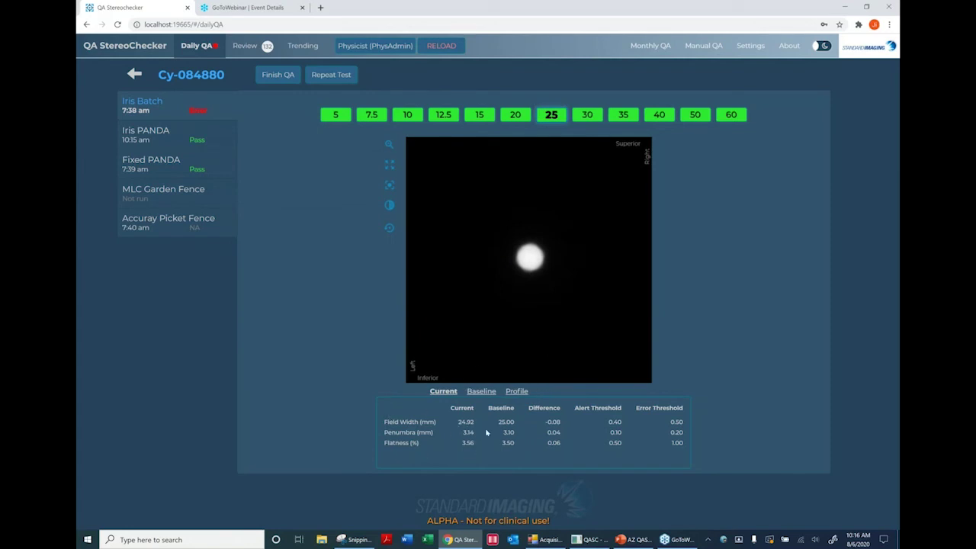
left_click(516, 391)
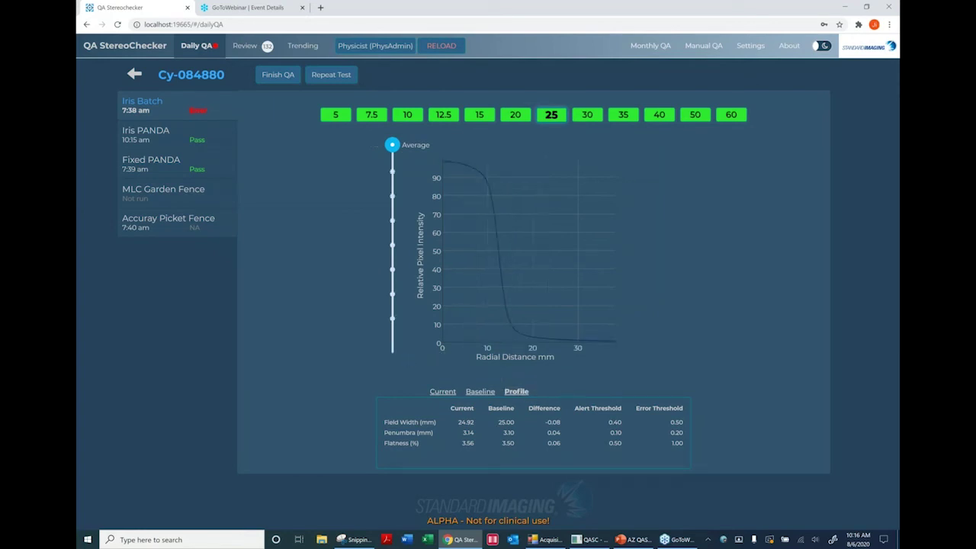
left_click(821, 46)
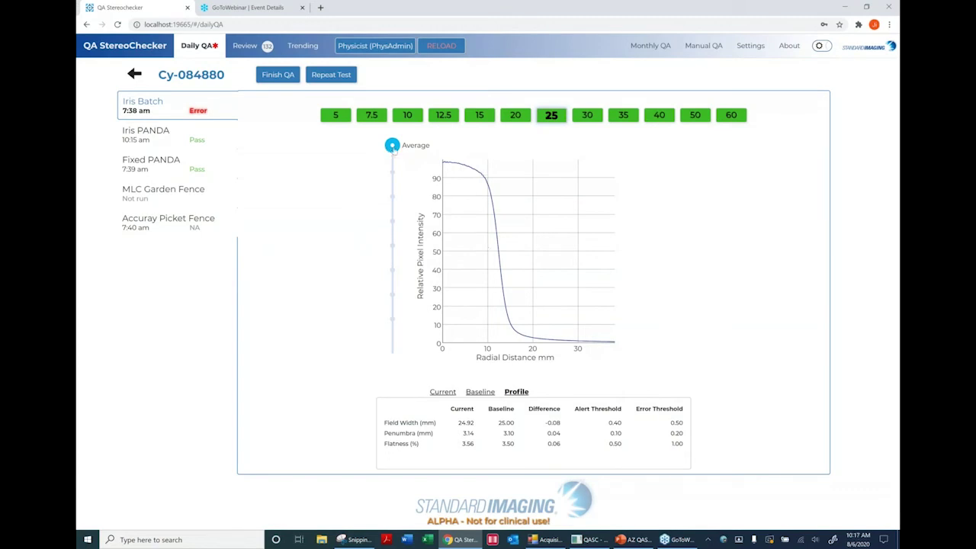
Examine the 25 field's individual profile at 155 and return to the average profile.
left_click_drag(392, 146, 384, 240)
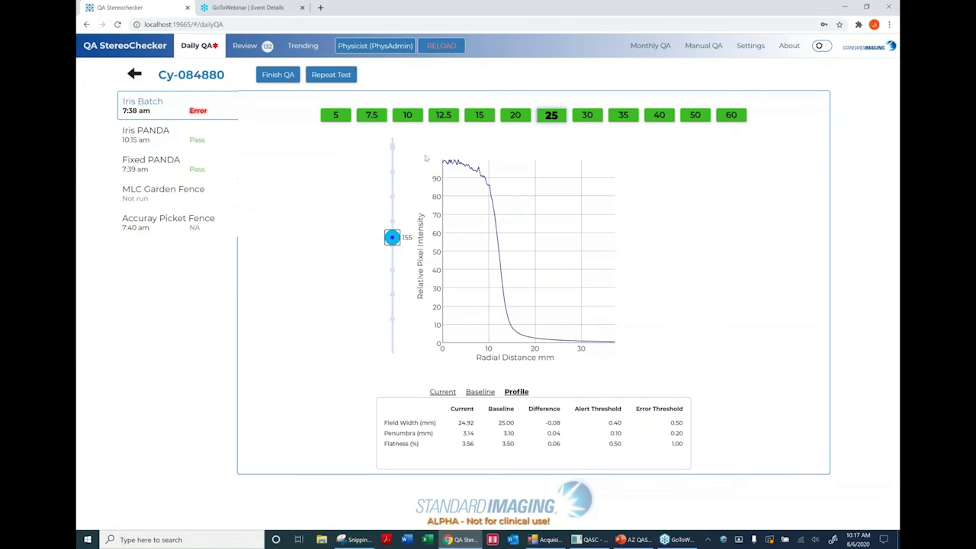
mouse_move(468, 211)
left_click_drag(392, 237, 392, 146)
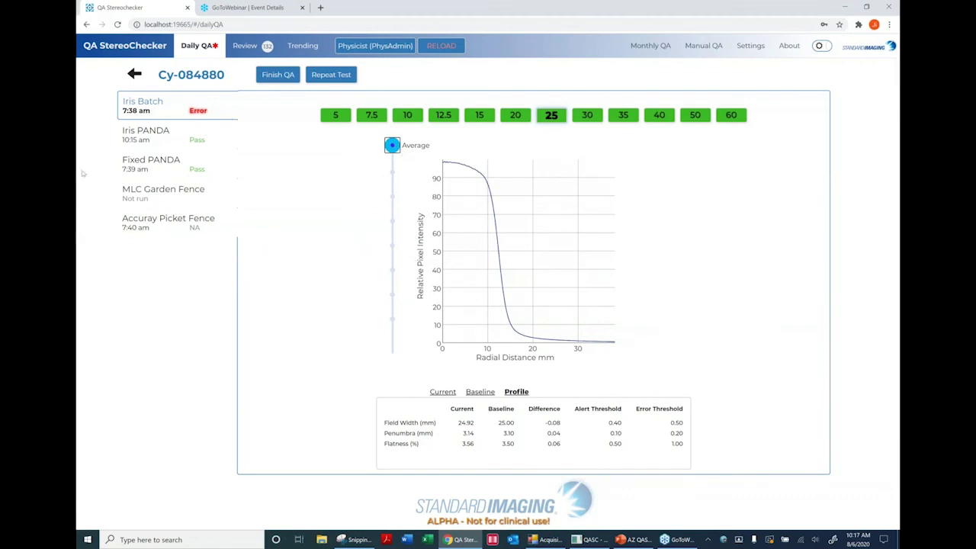
Run the MLC Garden Fence test and display its segment and total leaf results with the leaf deviation details.
left_click(153, 196)
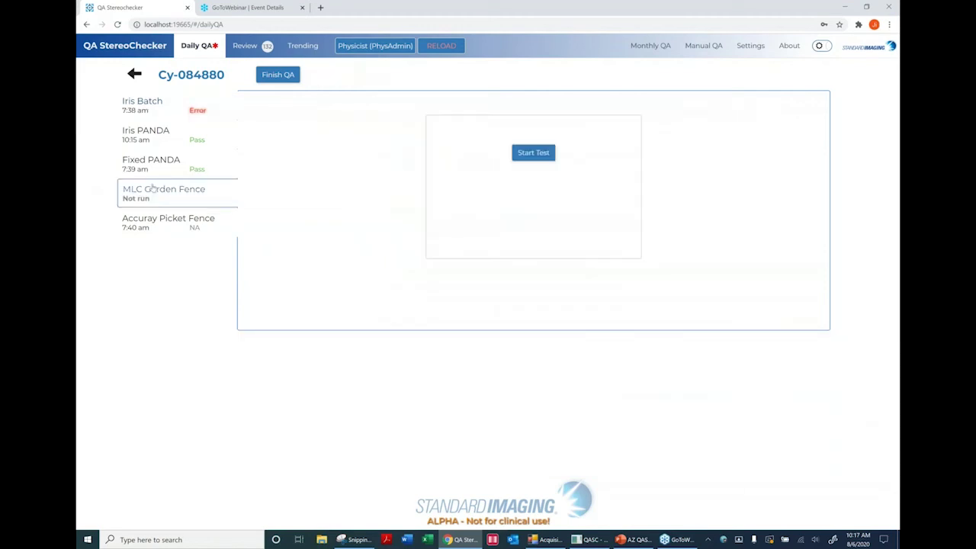
left_click(526, 155)
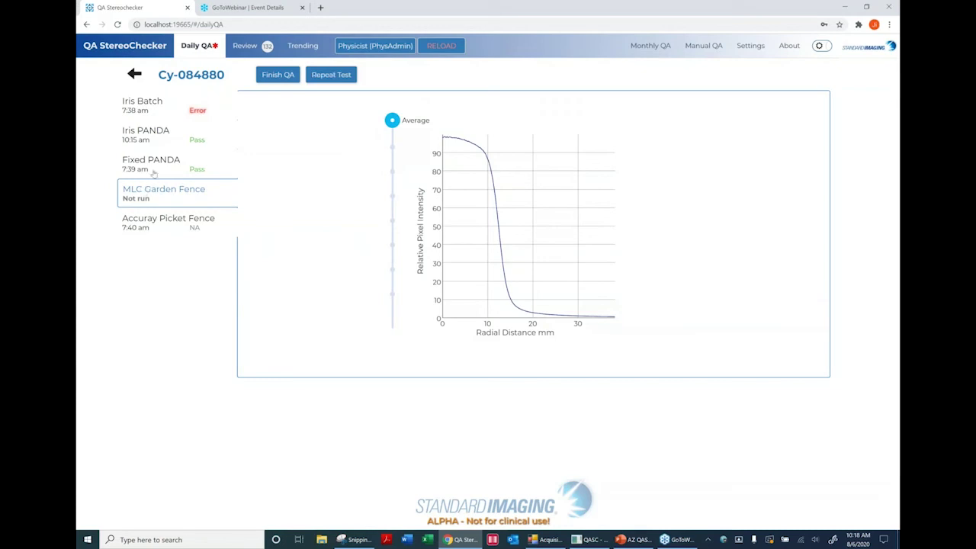
left_click(152, 163)
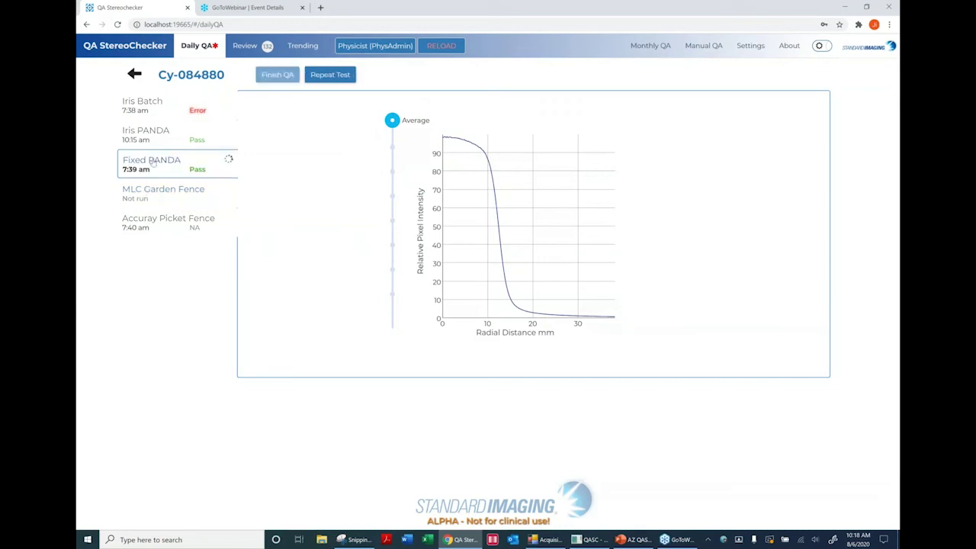
left_click(144, 199)
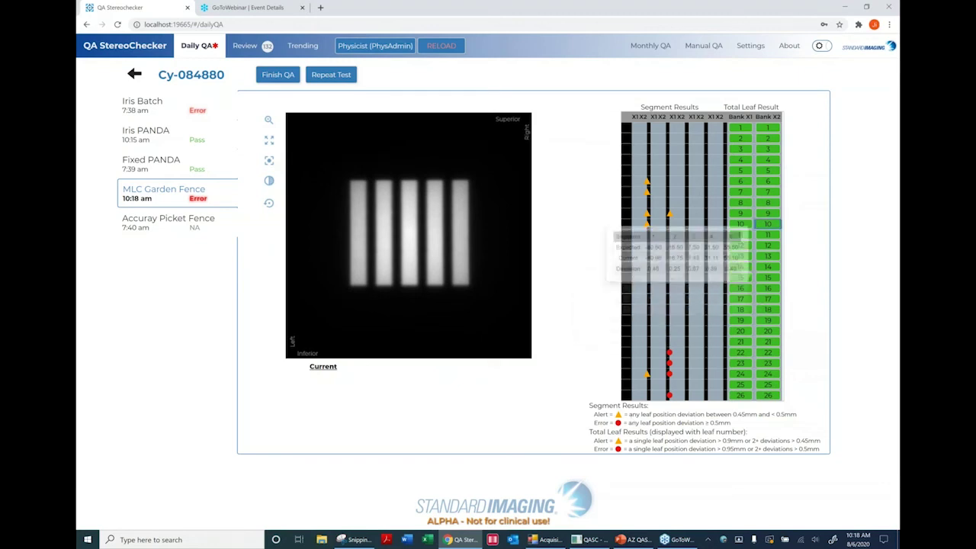
mouse_move(733, 171)
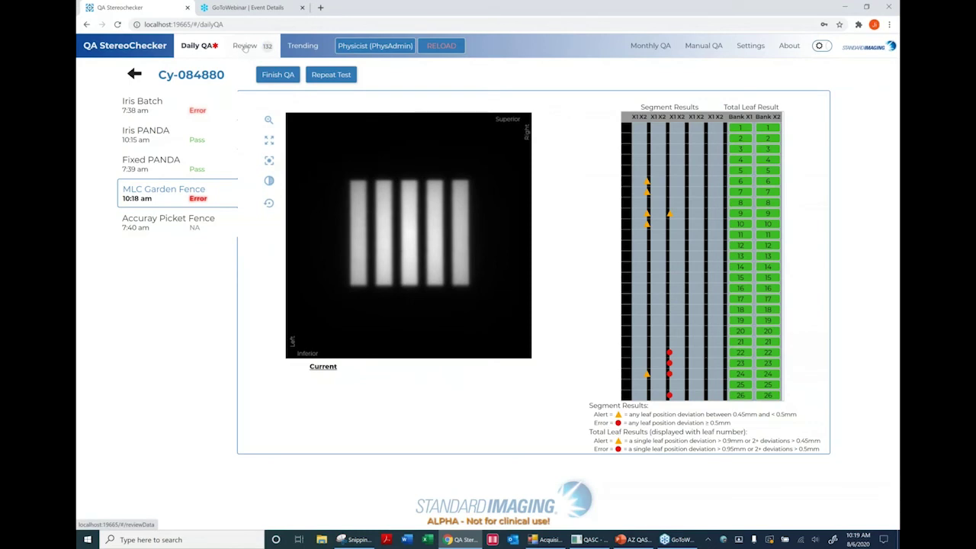
Open the review overview of past daily QA sessions for both CyberKnife machines.
left_click(243, 48)
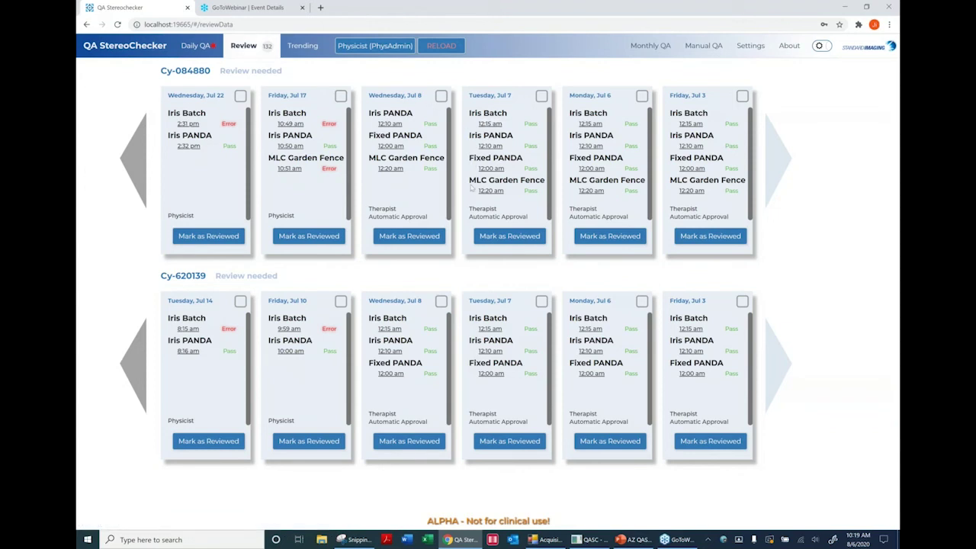
Finish the current daily QA session for Cy-084880, leaving the review notes blank.
left_click(196, 47)
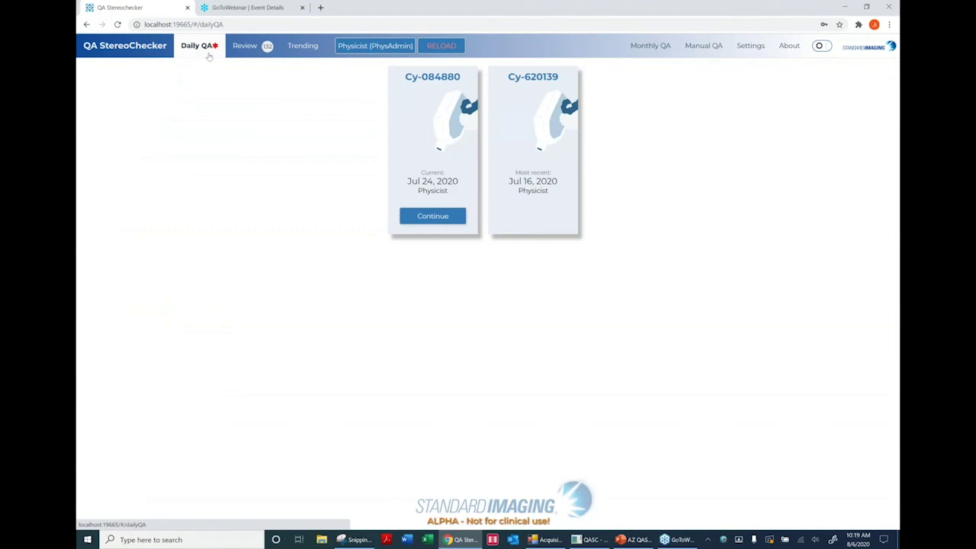
left_click(440, 219)
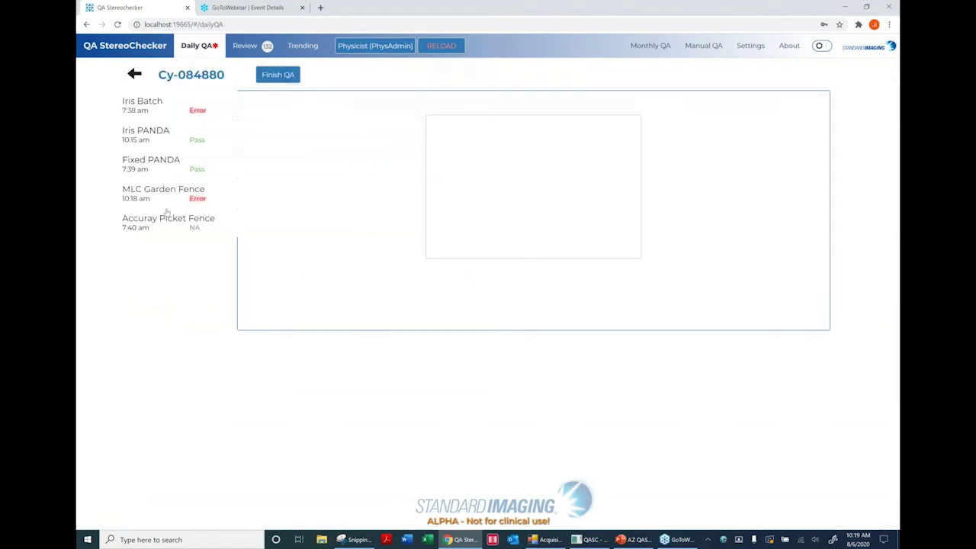
left_click(278, 74)
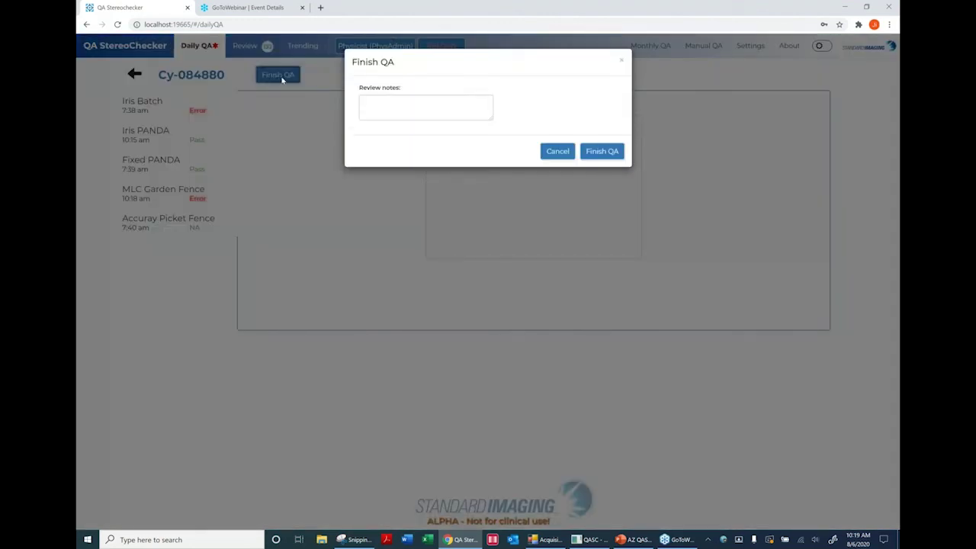
left_click(602, 153)
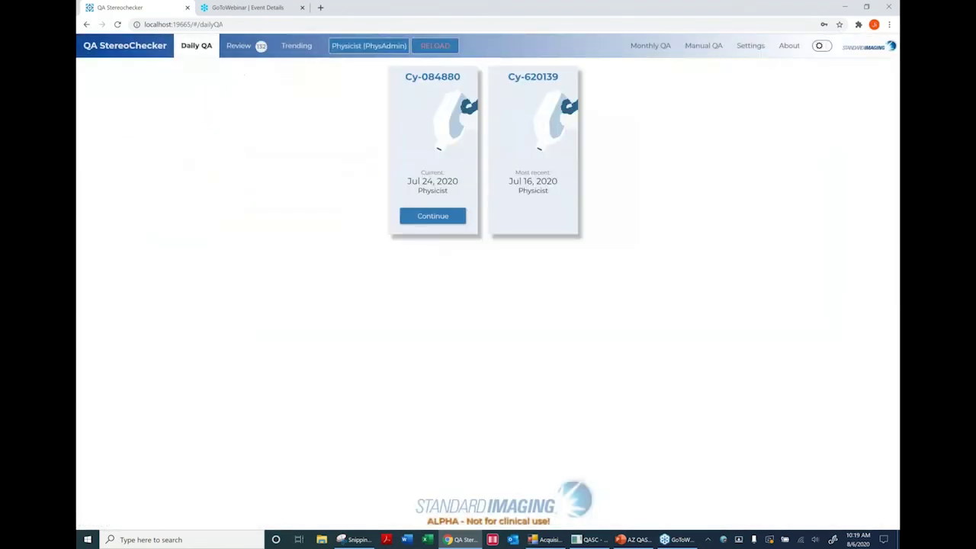
Mark the Cy-620139 review sessions of Tuesday, Jul 7, Monday, Jul 6 and Friday, Jul 3 as reviewed together.
left_click(241, 50)
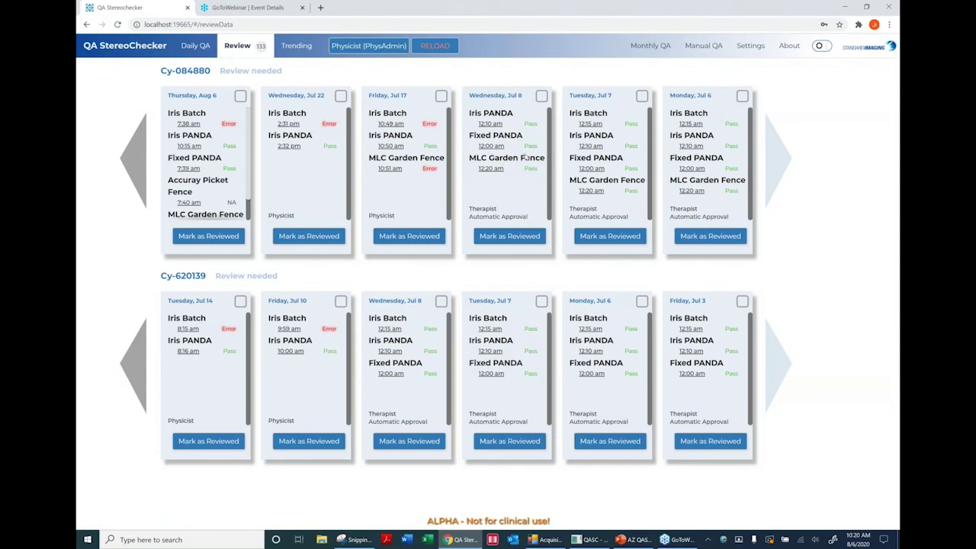
left_click(541, 302)
left_click(641, 302)
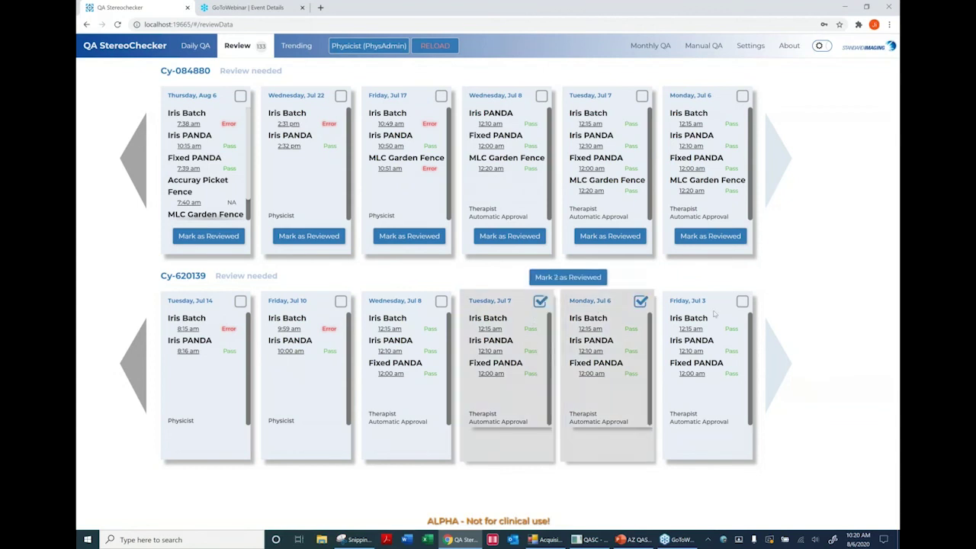
left_click(740, 301)
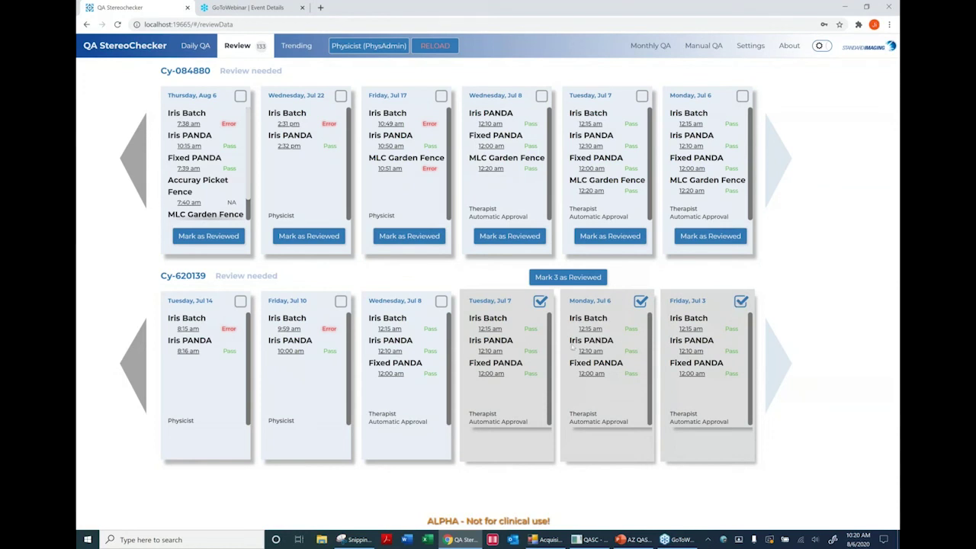
left_click(570, 278)
left_click(581, 205)
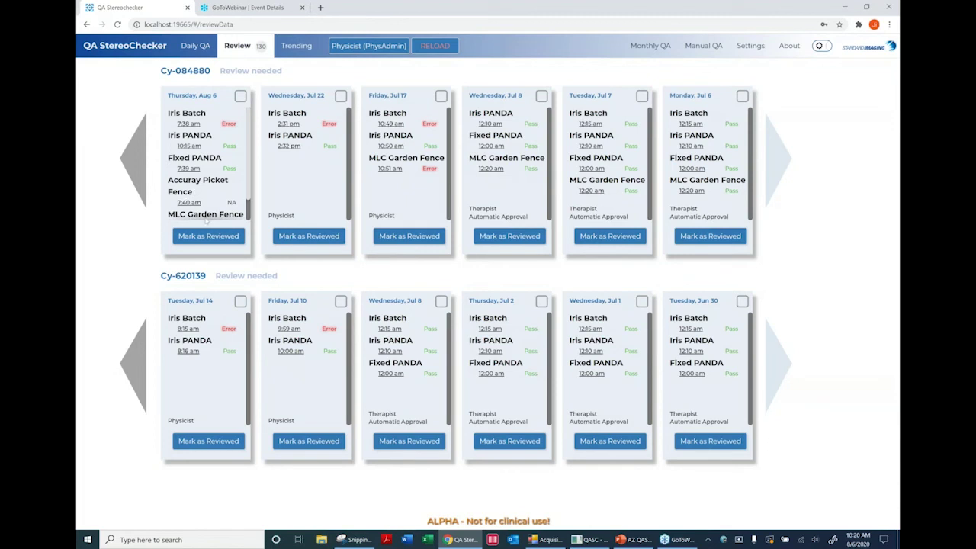
Open the Jul 17 MLC Garden Fence result for Cy-084880, then generate and open its daily QA PDF report.
left_click(385, 170)
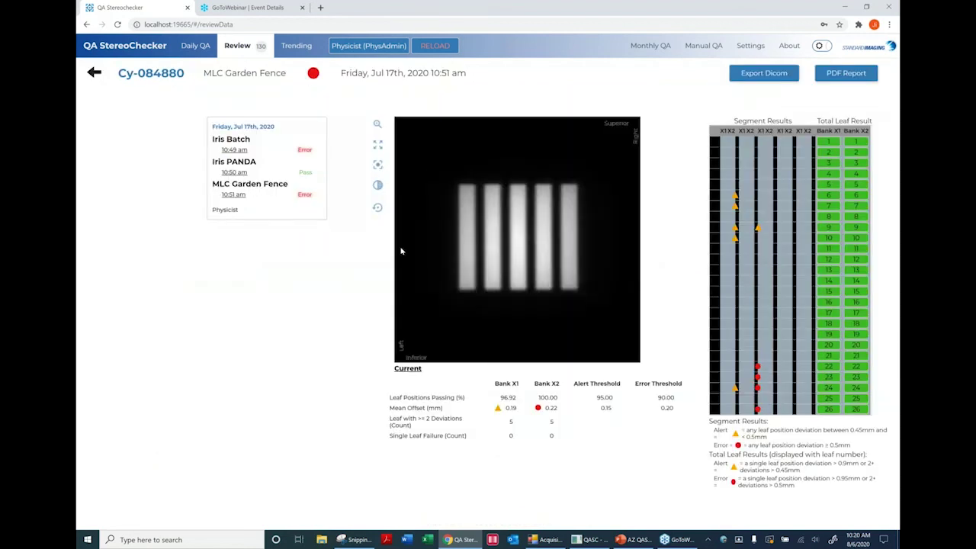
left_click(845, 76)
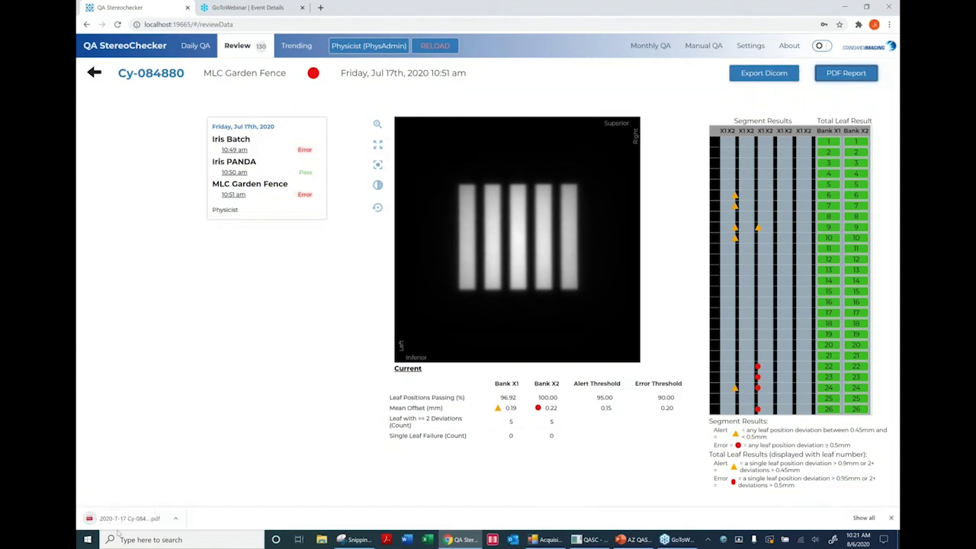
left_click(117, 519)
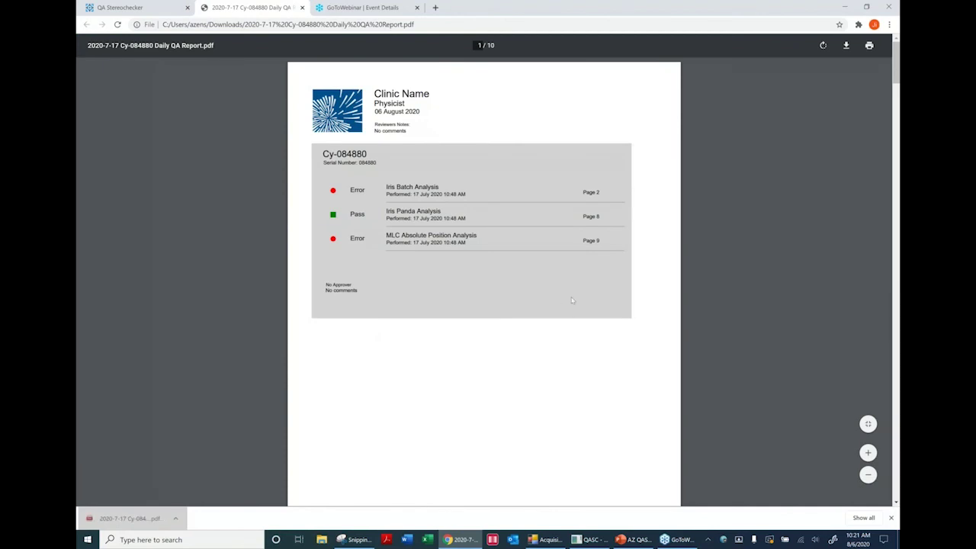
Examine the daily QA report's summary, Iris Batch field profiles, Iris Panda analysis and MLC Absolute Position Analysis pages.
scroll(578, 268, "down", 1)
scroll(578, 269, "down", 5)
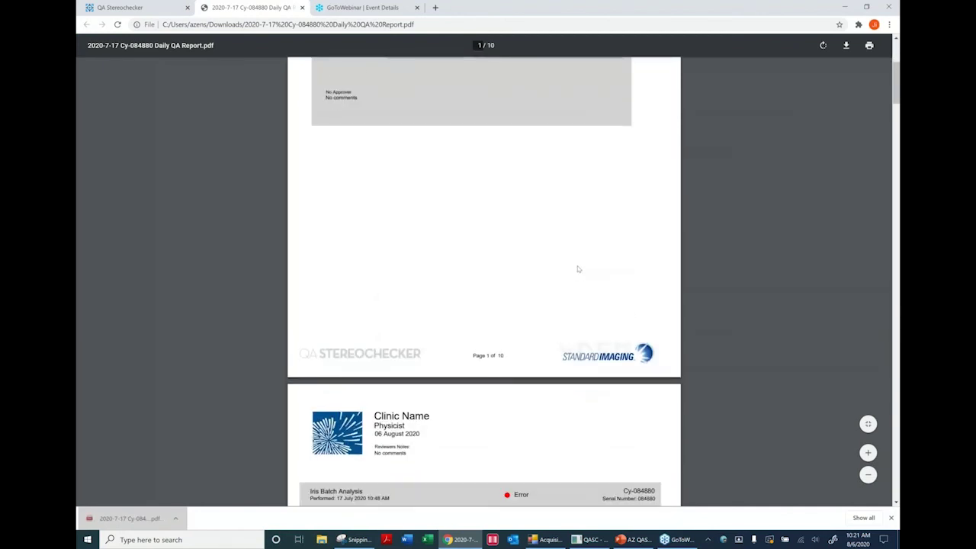
scroll(577, 268, "down", 4)
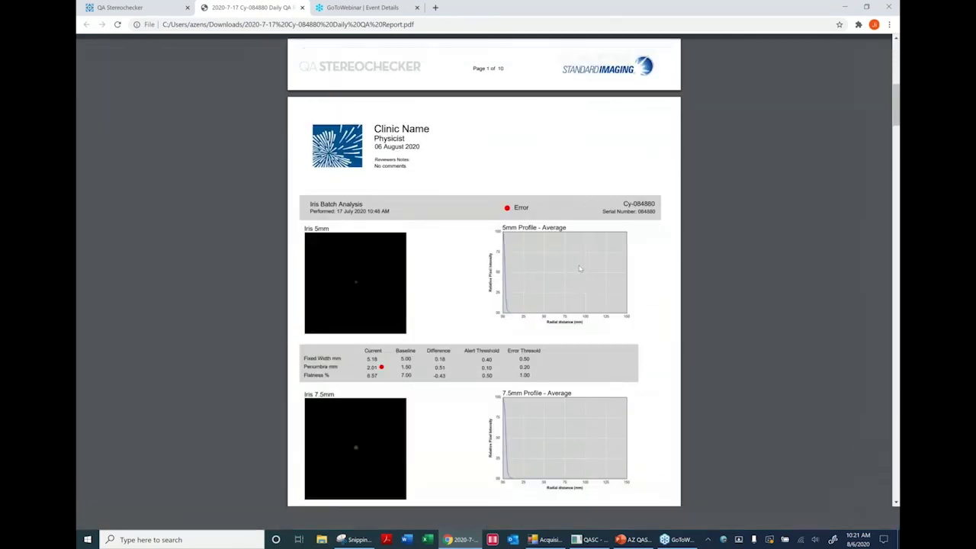
scroll(578, 268, "up", 1)
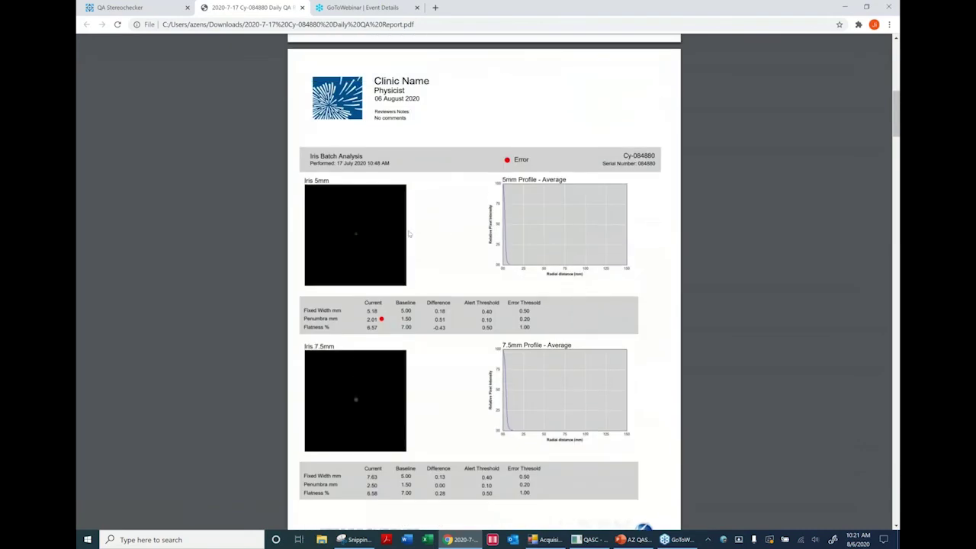
scroll(548, 227, "down", 4)
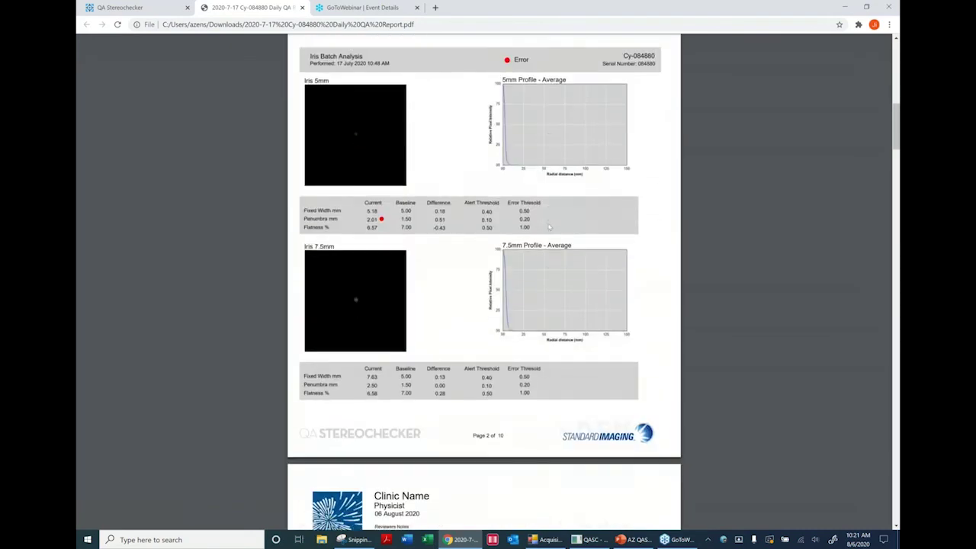
scroll(548, 227, "down", 15)
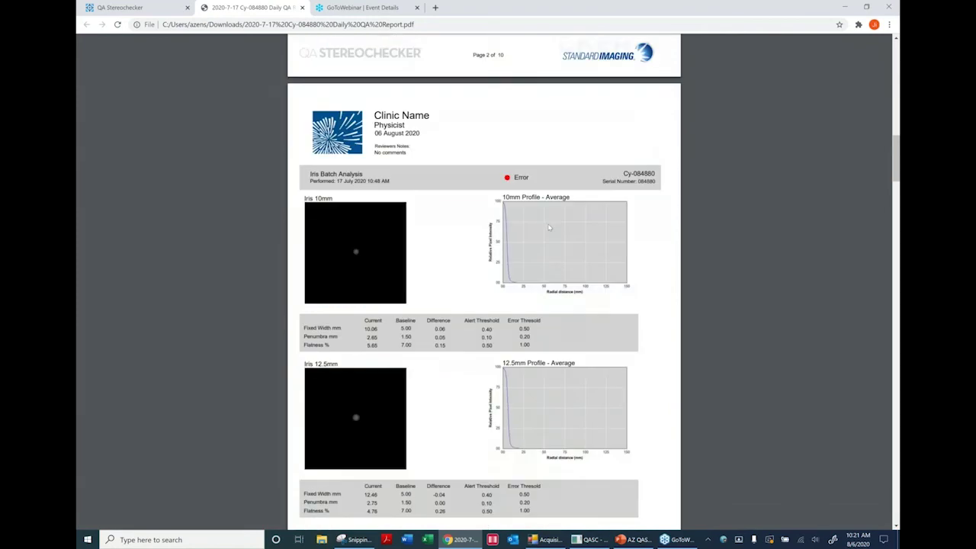
scroll(548, 226, "down", 7)
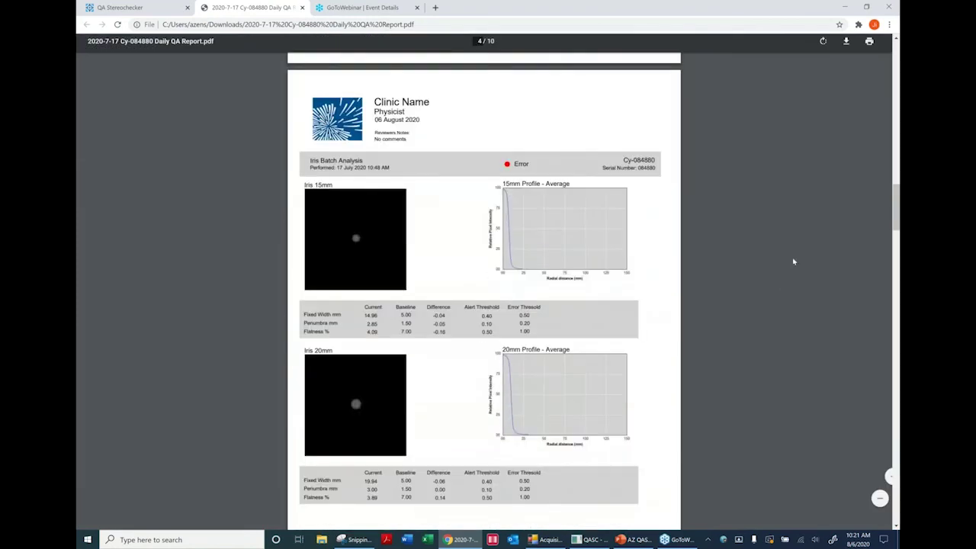
left_click_drag(896, 214, 887, 385)
scroll(886, 429, "down", 8)
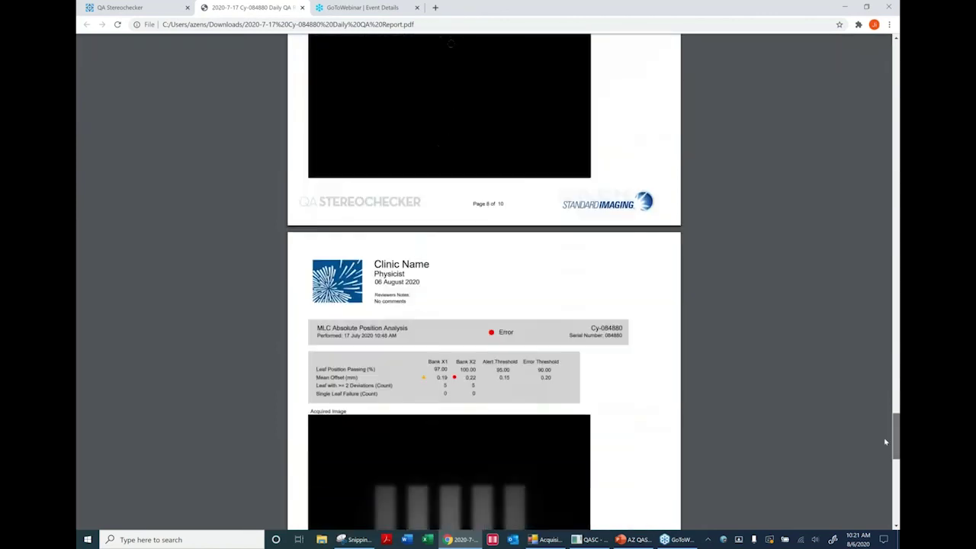
scroll(890, 442, "up", 3)
left_click_drag(888, 416, 888, 395)
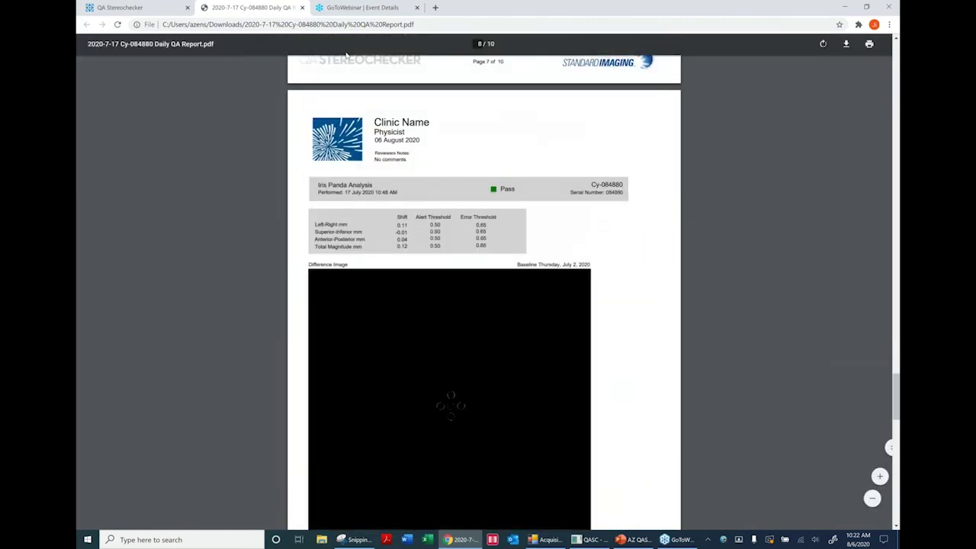
Return to QA StereoChecker and display the Iris Batch trending data from the Cy-084880 daily QA.
left_click(122, 9)
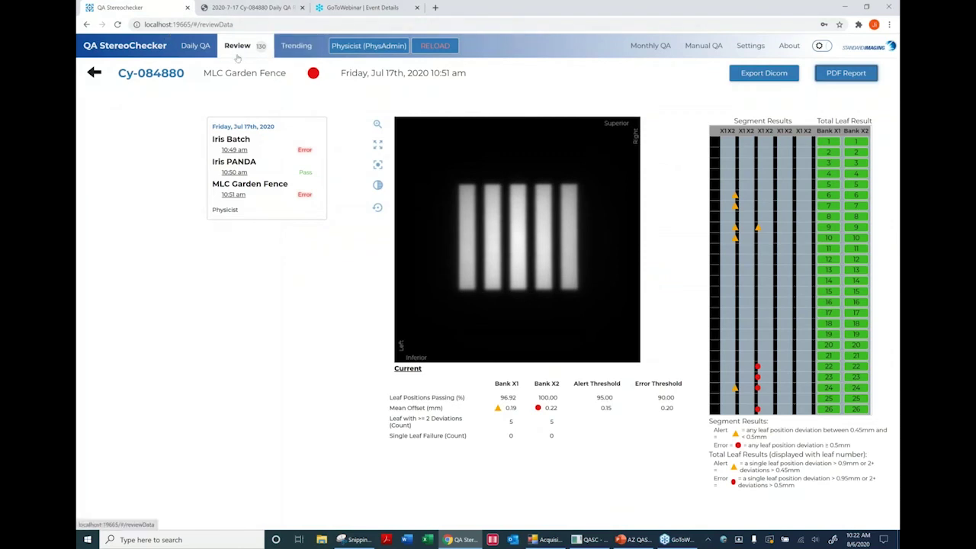
left_click(296, 47)
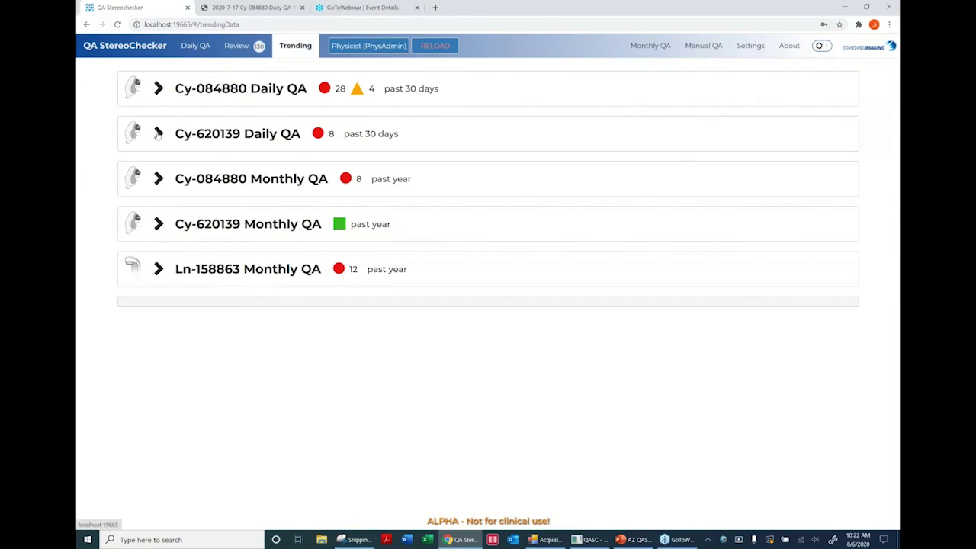
left_click(159, 89)
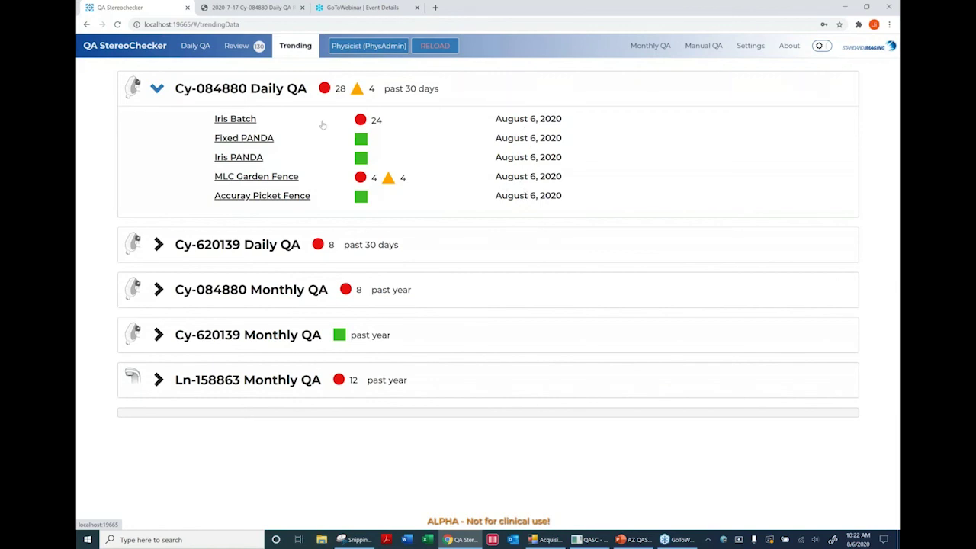
left_click(238, 120)
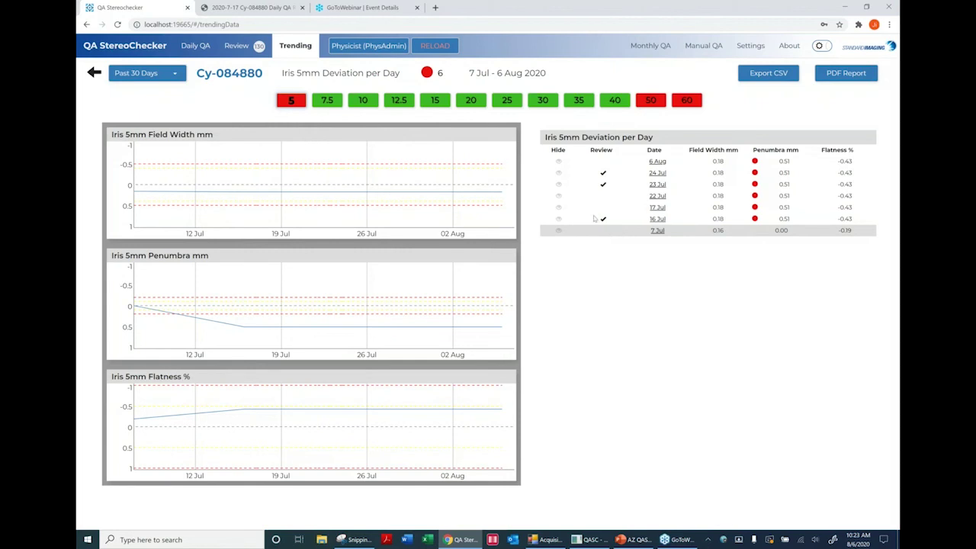
Hide and restore the 6 Aug entry in the Iris Batch trend, and display the 20 mm field's trends.
left_click(559, 162)
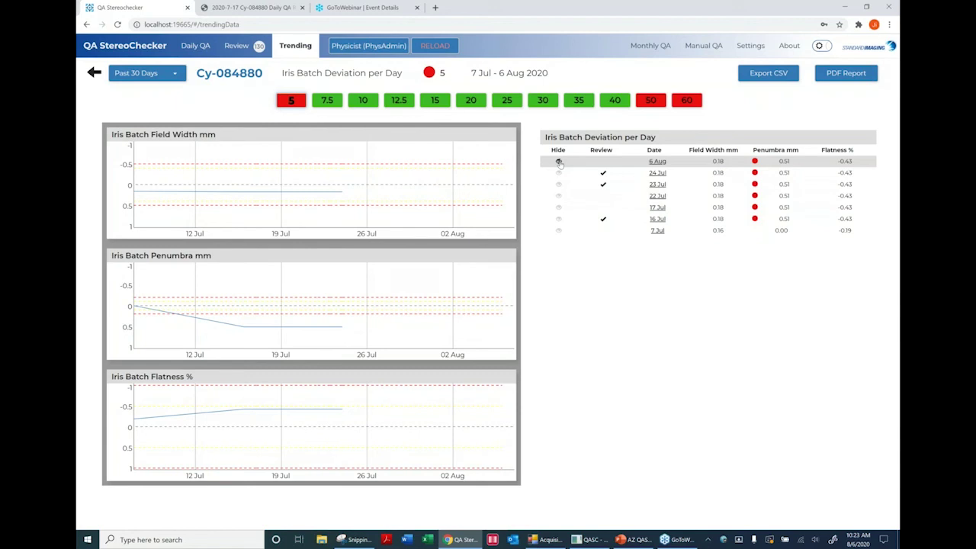
left_click(558, 162)
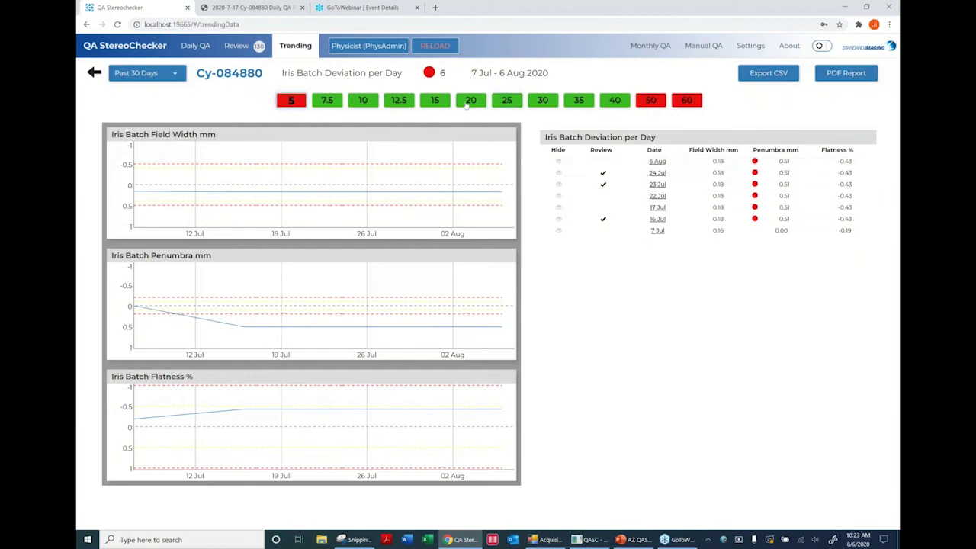
left_click(471, 101)
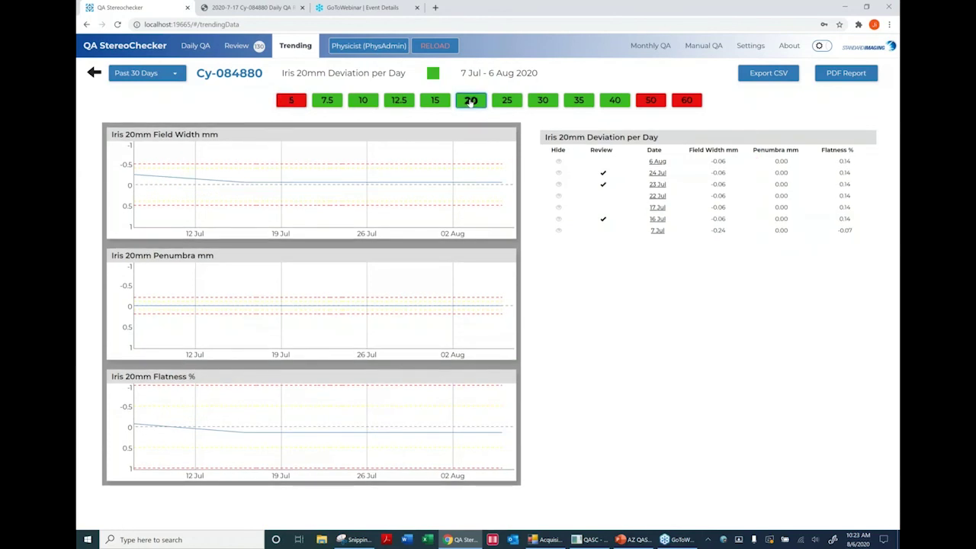
mouse_move(501, 182)
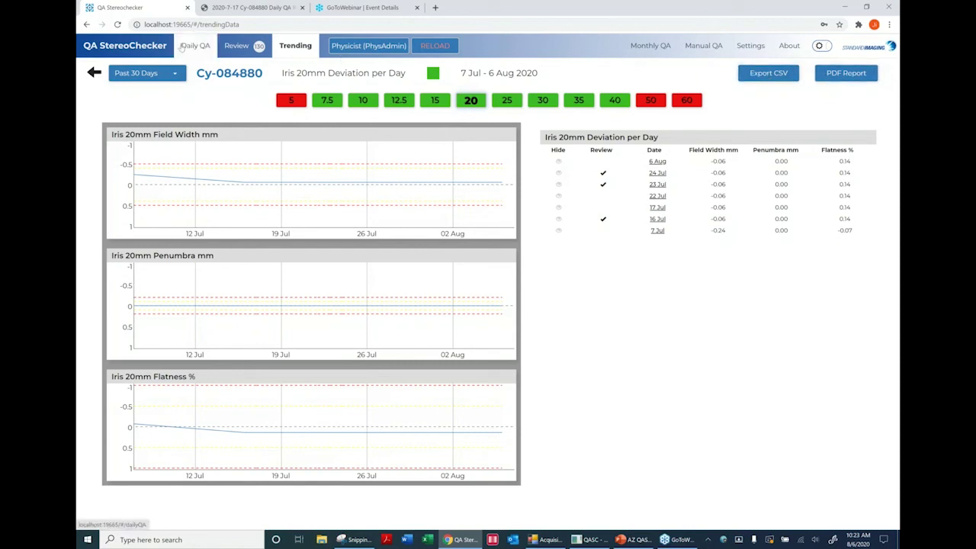
Display the MLC Garden Fence trending for Cy-084880 and switch from the bank graphs to the leaves view.
left_click(94, 73)
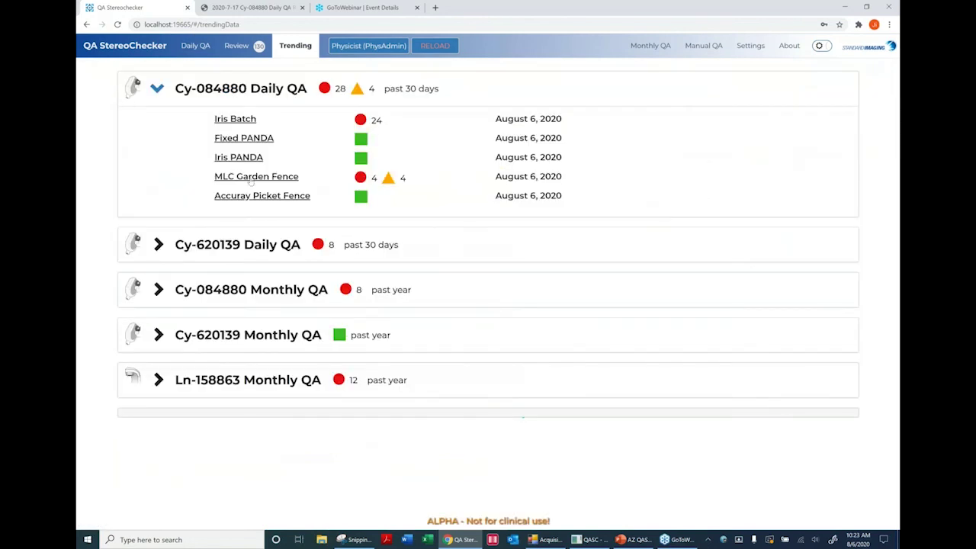
left_click(250, 177)
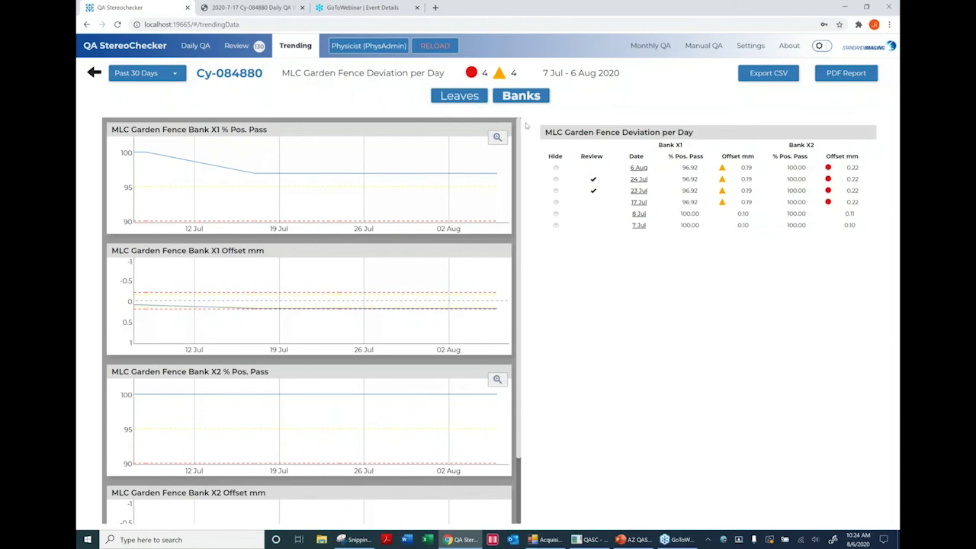
left_click(472, 98)
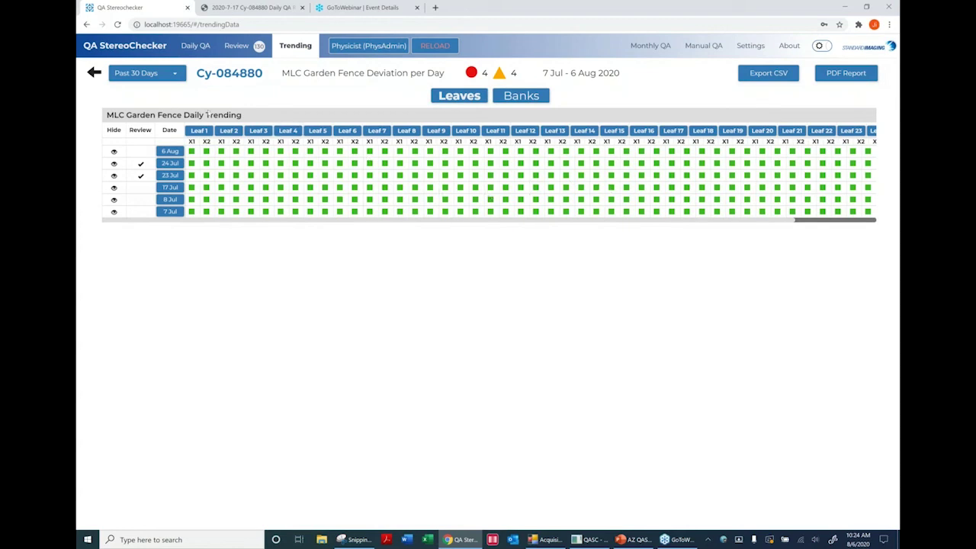
Set the MLC Garden Fence trending period to Past 3 Months, view Leaf 18's details and return to the leaves table.
left_click(168, 77)
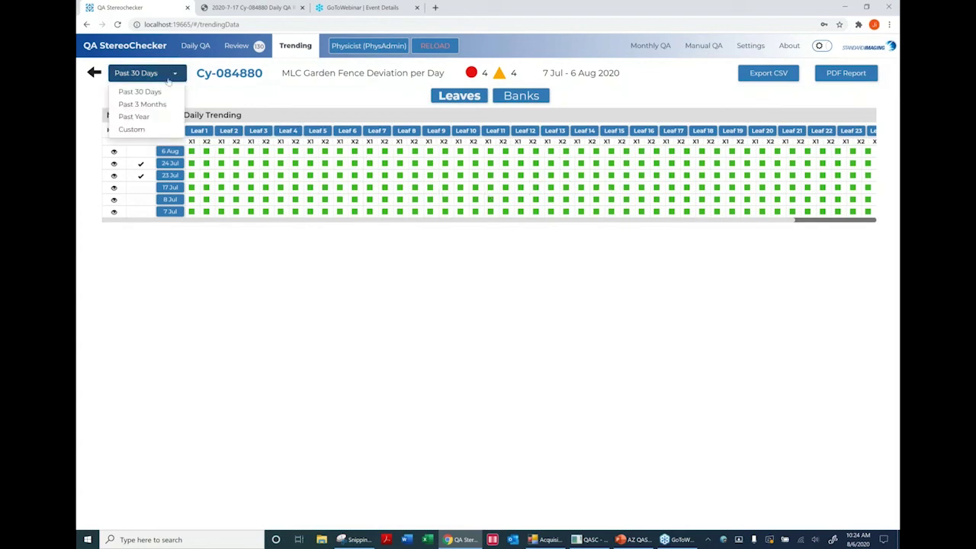
left_click(149, 103)
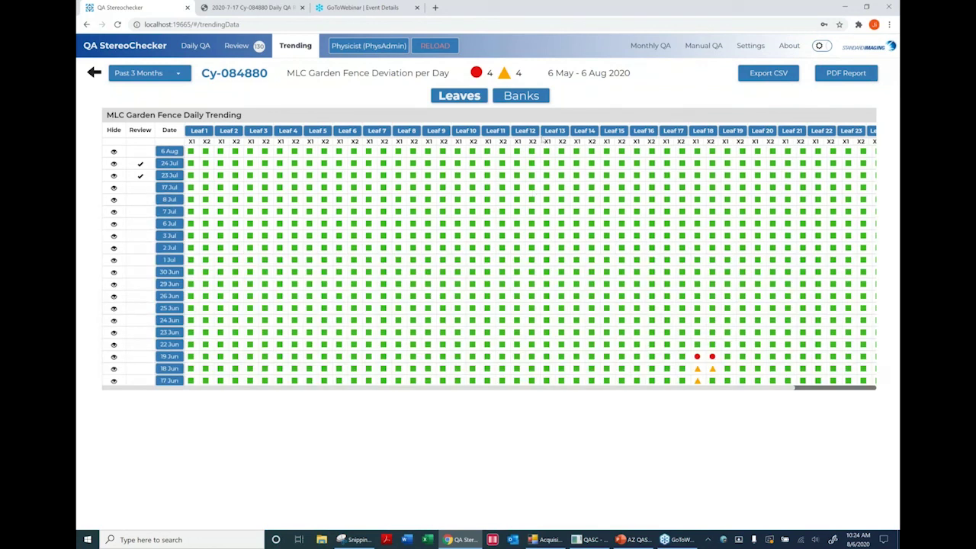
left_click(702, 132)
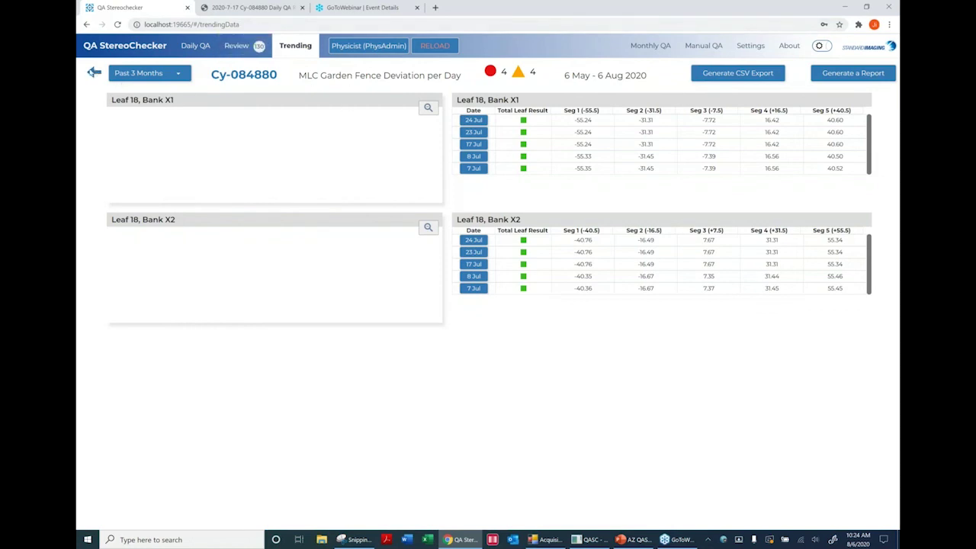
left_click(94, 72)
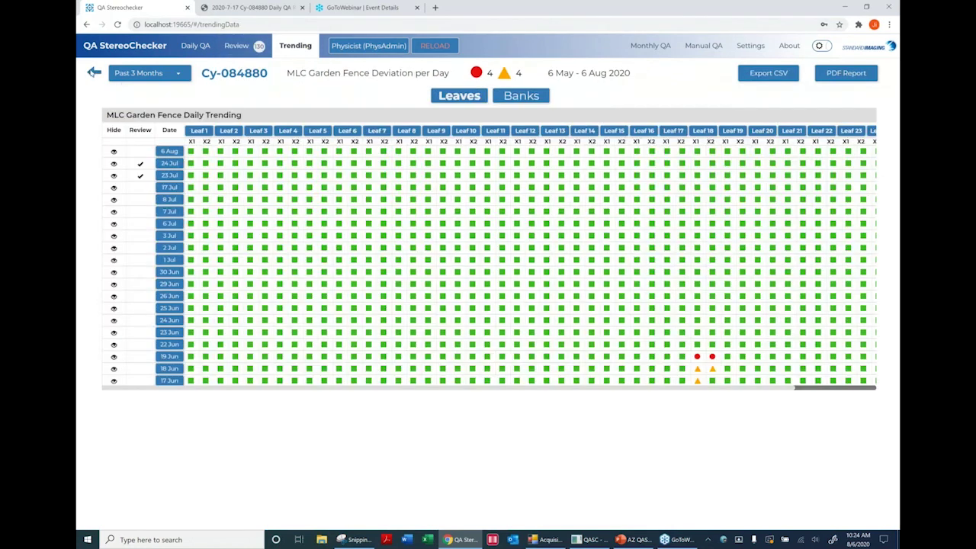
Open the Monthly QA machine overview.
left_click(650, 46)
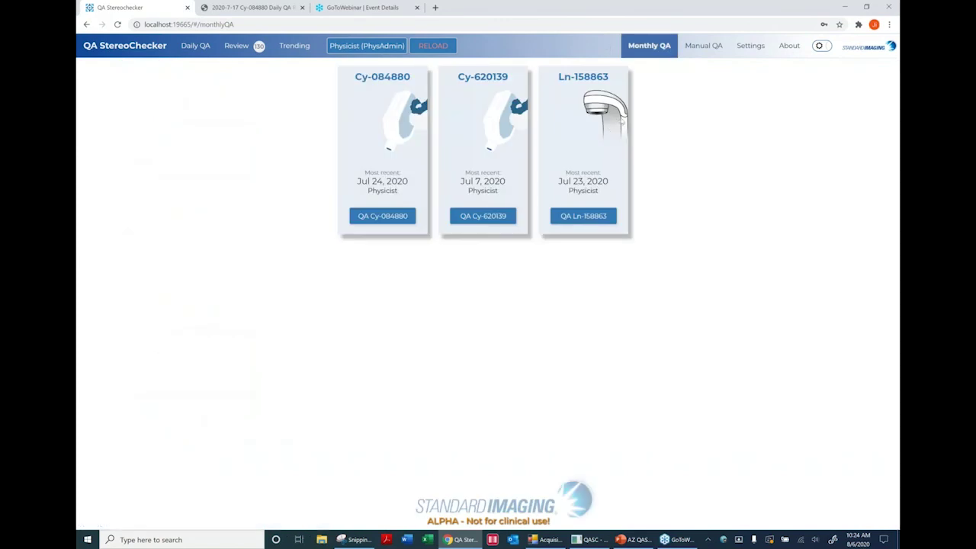
View the monthly QA tests for Ln-158863, and start a manual QA test on the same machine with the default acquisition parameters.
left_click(607, 217)
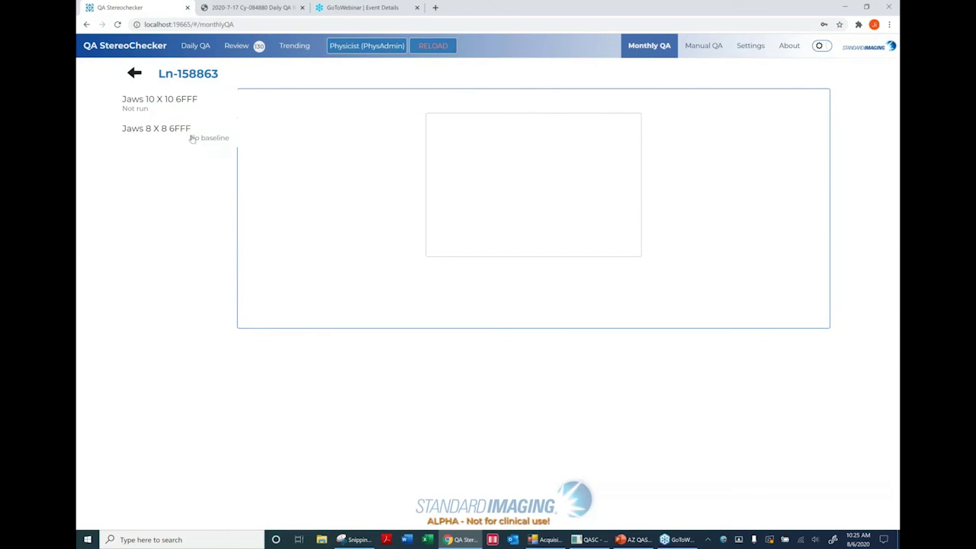
left_click(706, 47)
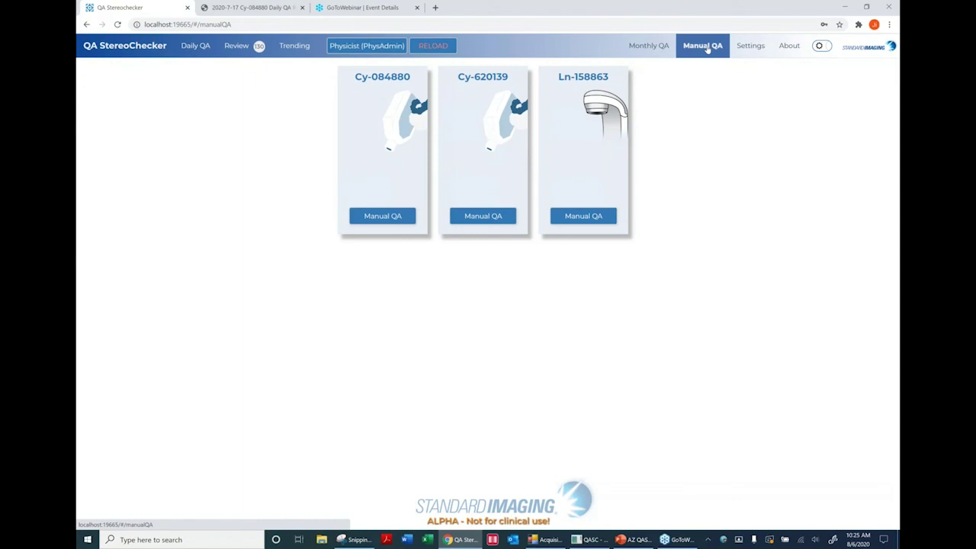
left_click(601, 217)
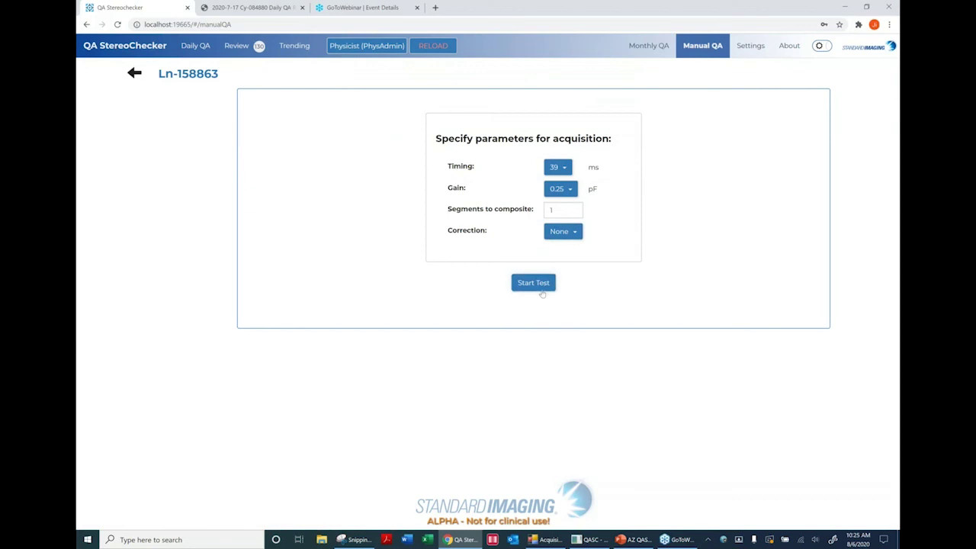
left_click(540, 288)
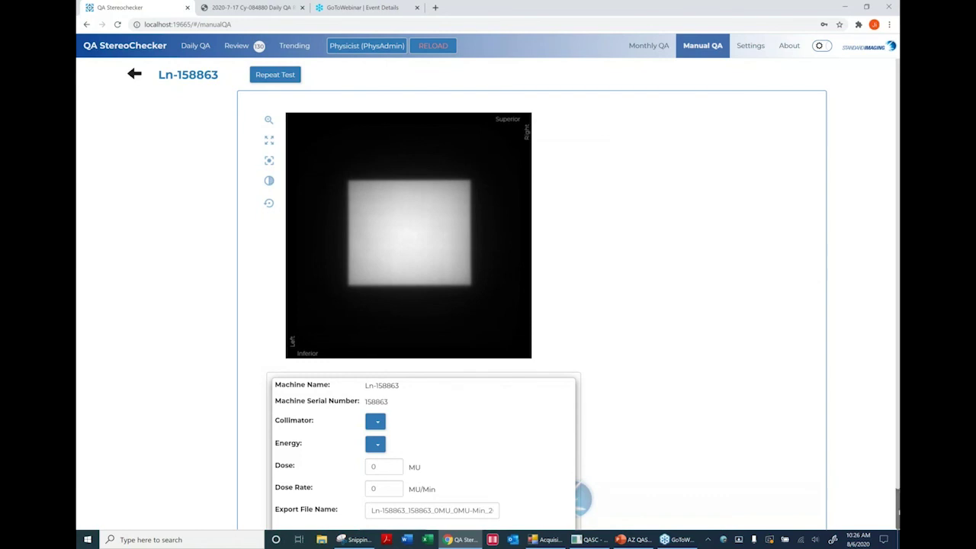
Set the collimator to MLC in the acquired image's export details, and switch the interface to dark mode.
scroll(896, 472, "down", 1)
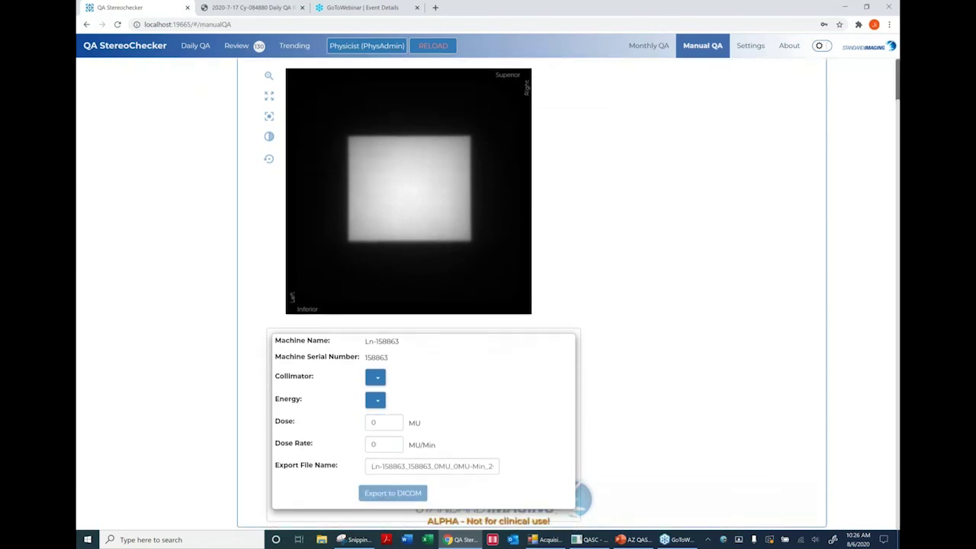
left_click(377, 379)
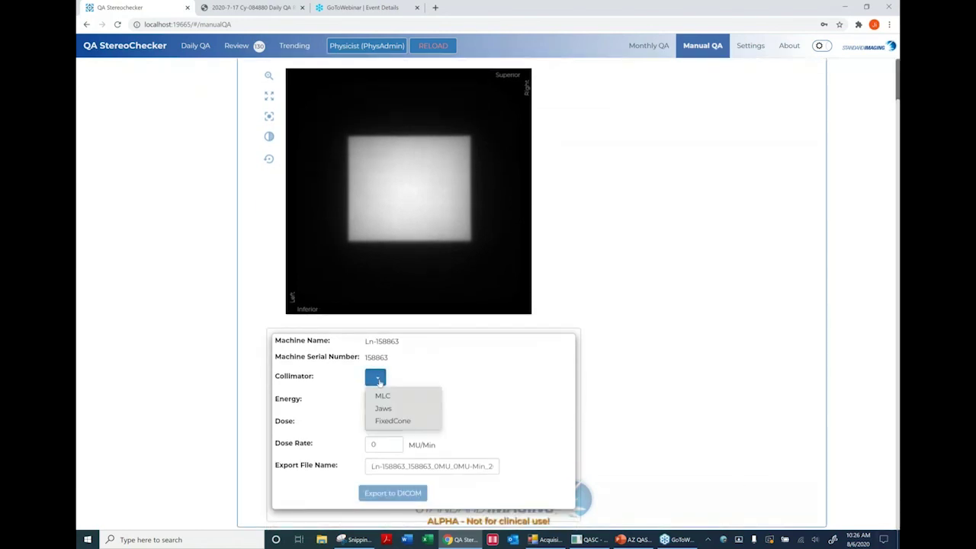
left_click(385, 395)
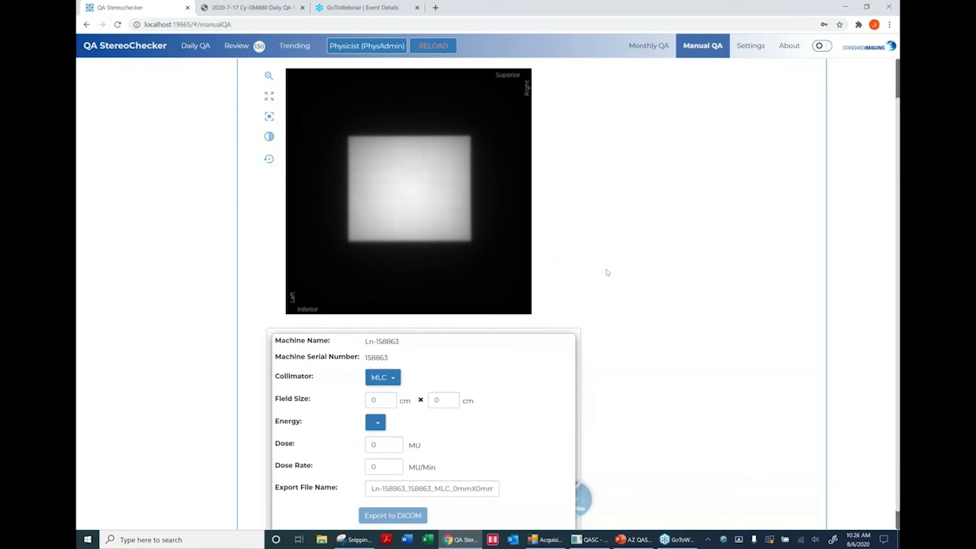
scroll(607, 272, "up", 1)
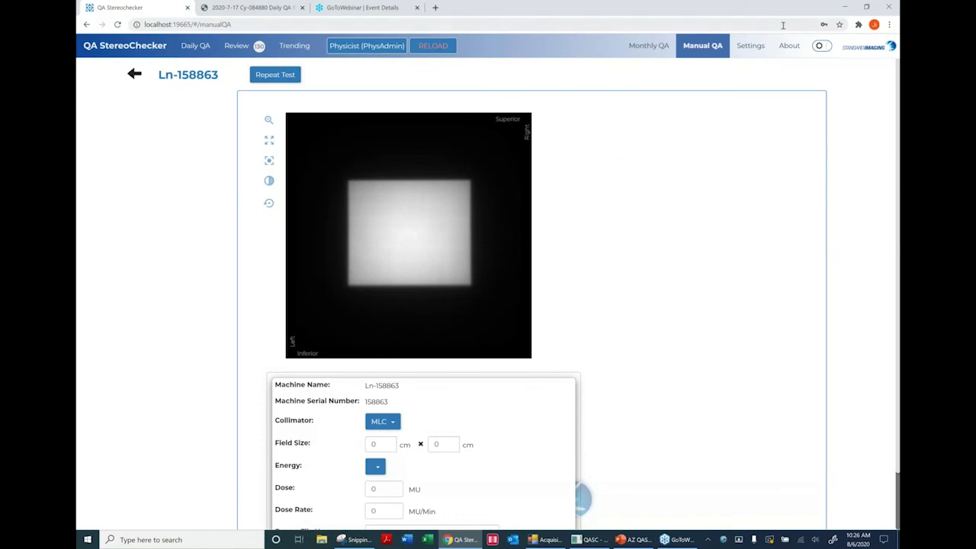
left_click(820, 47)
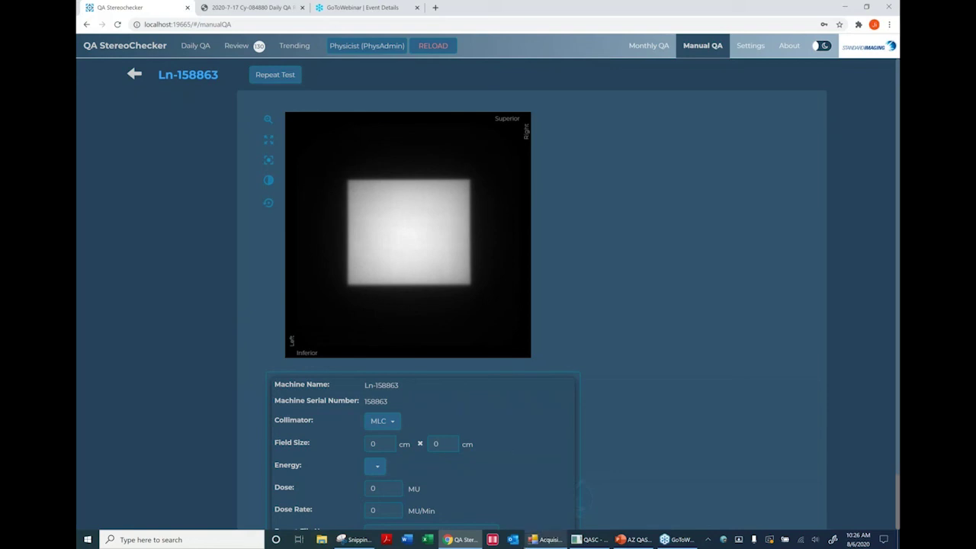
Switch to the AZ QASC Webinar Presentation in PowerPoint, present from the current slide and advance to the CyberKnife QA Kit slide.
left_click(633, 540)
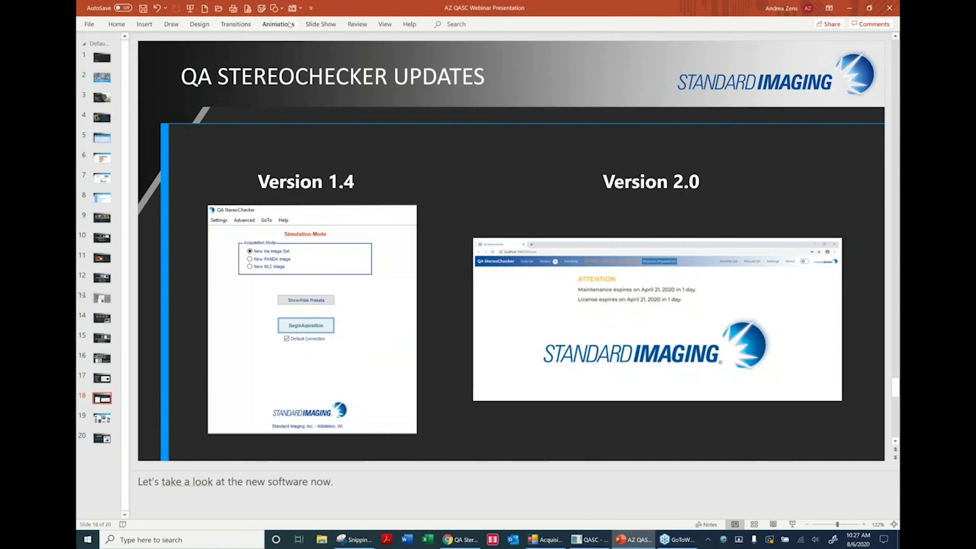
left_click(318, 25)
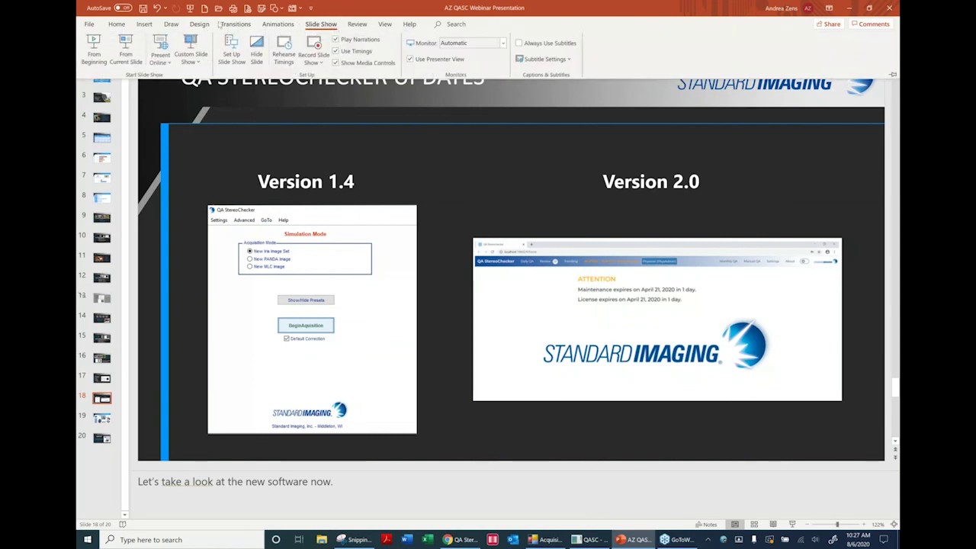
left_click(126, 50)
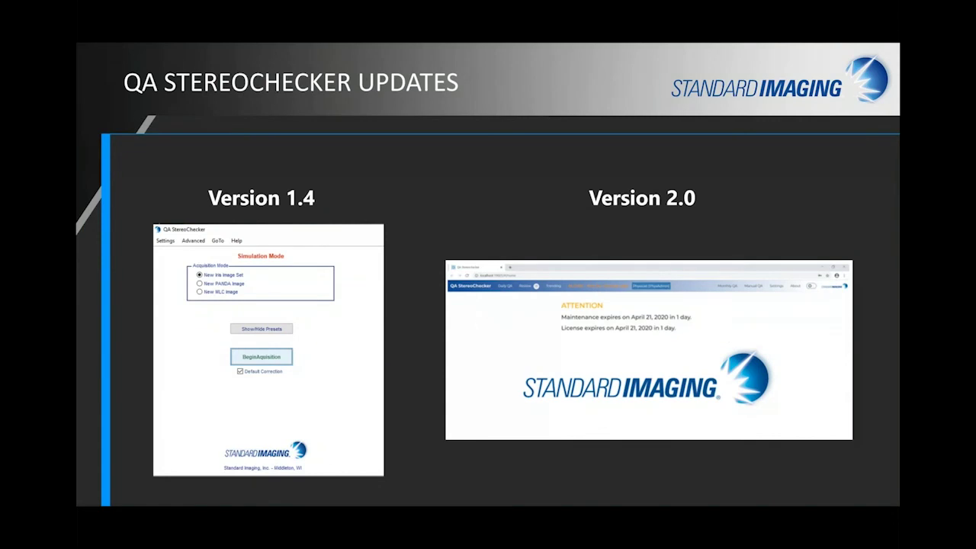
left_click(494, 277)
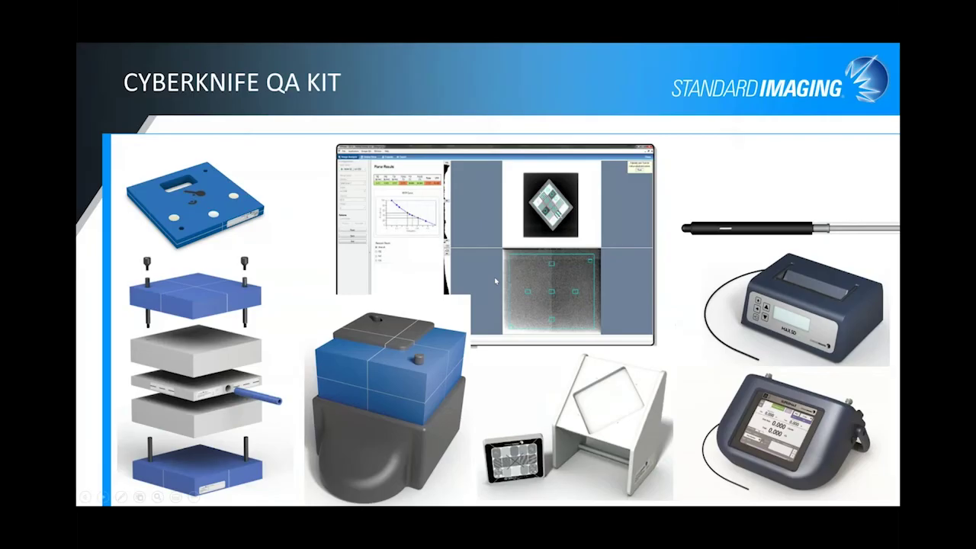